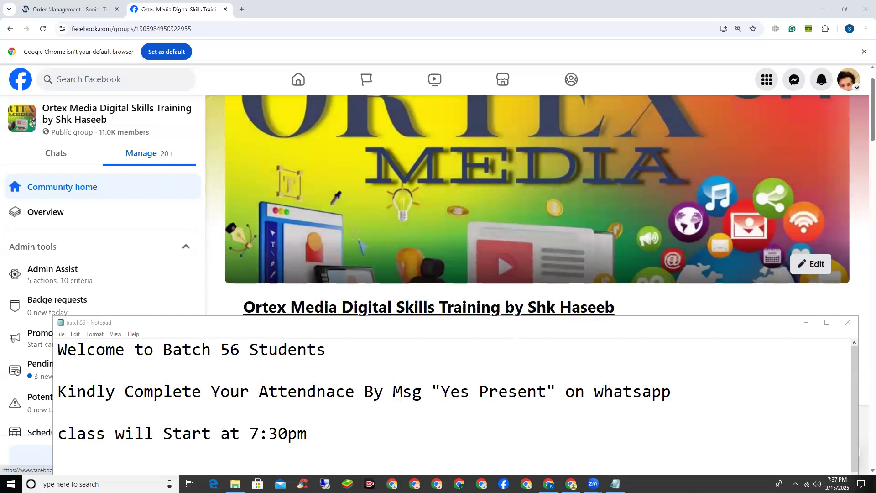
Switch to the "batch 56" Chrome profile.
click(849, 29)
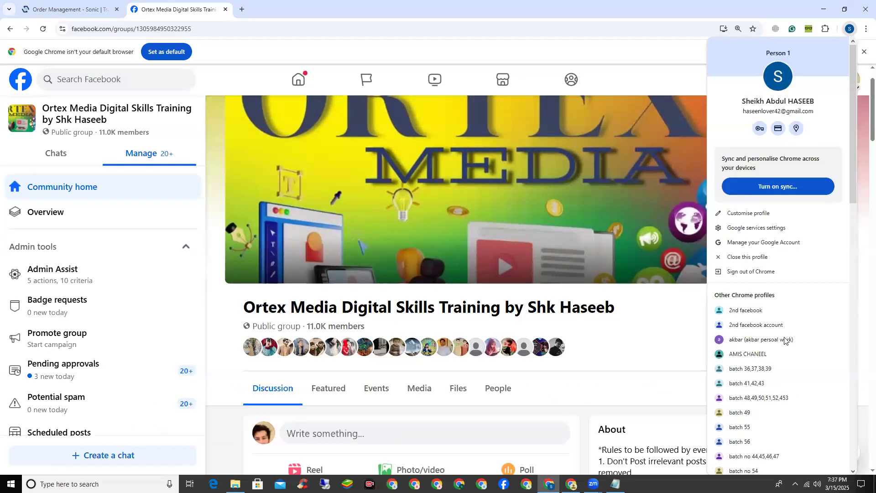
scroll(785, 336, down, 2)
click(786, 336)
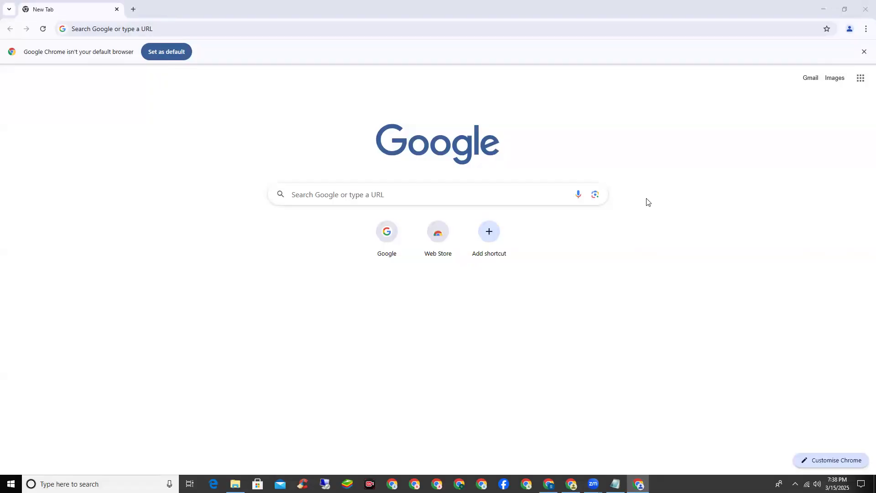
Search Google for "shoify" and open the non-sponsored Shopify website result.
click(240, 35)
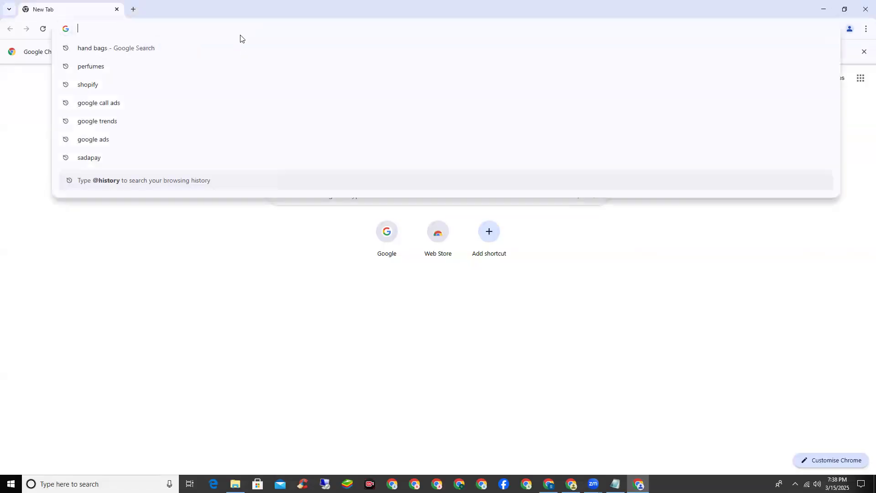
text(shoify)
key(Return)
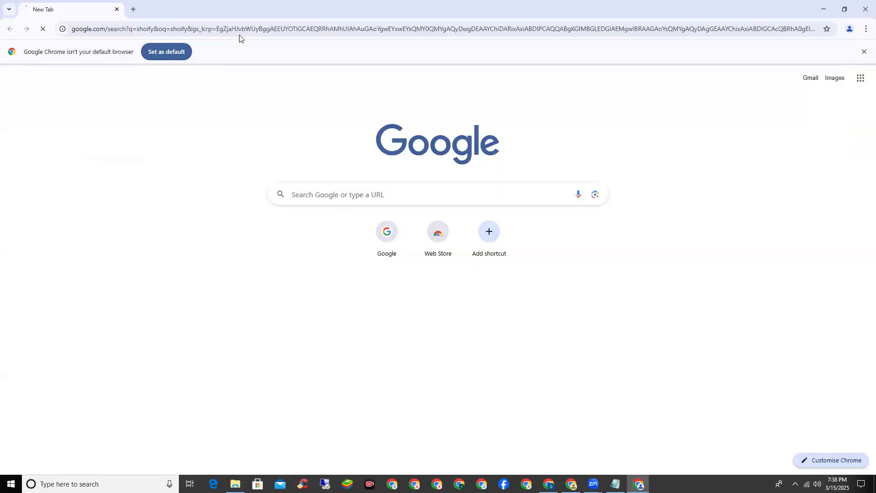
scroll(117, 271, down, 1)
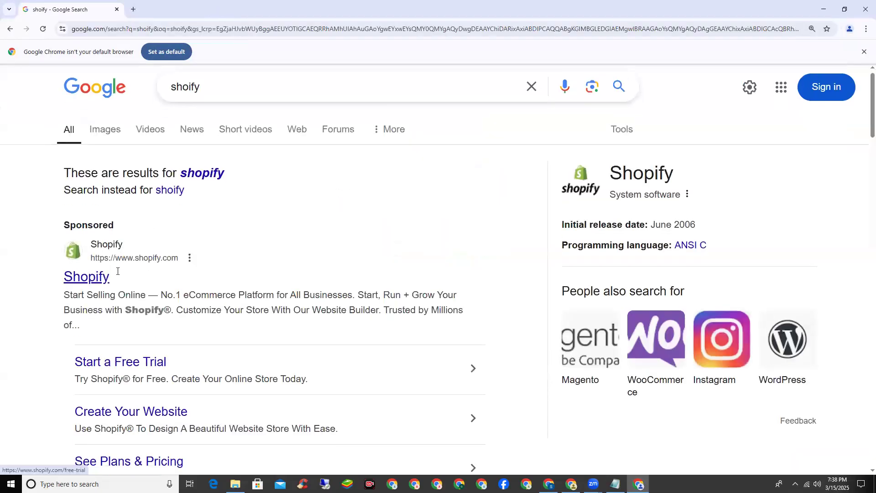
scroll(118, 271, down, 7)
click(87, 300)
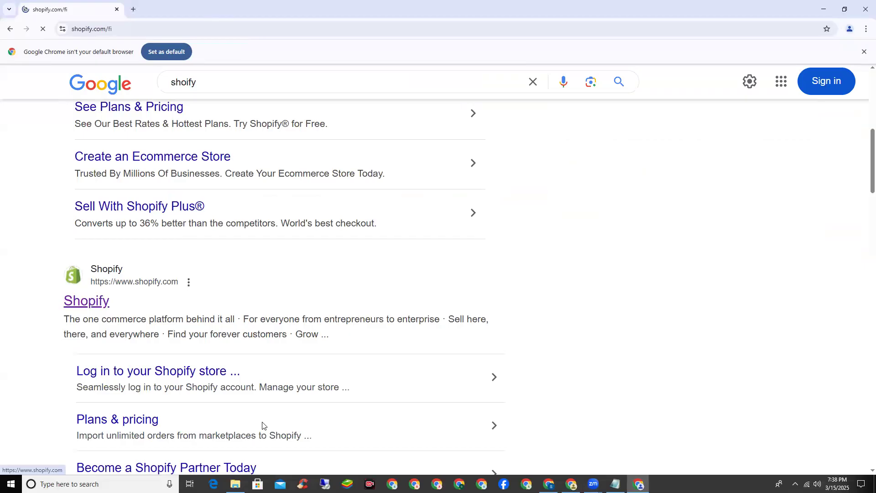
Log in from the Shopify homepage to reach the Leather Bags store admin.
drag(329, 6, 728, 259)
double_click(728, 259)
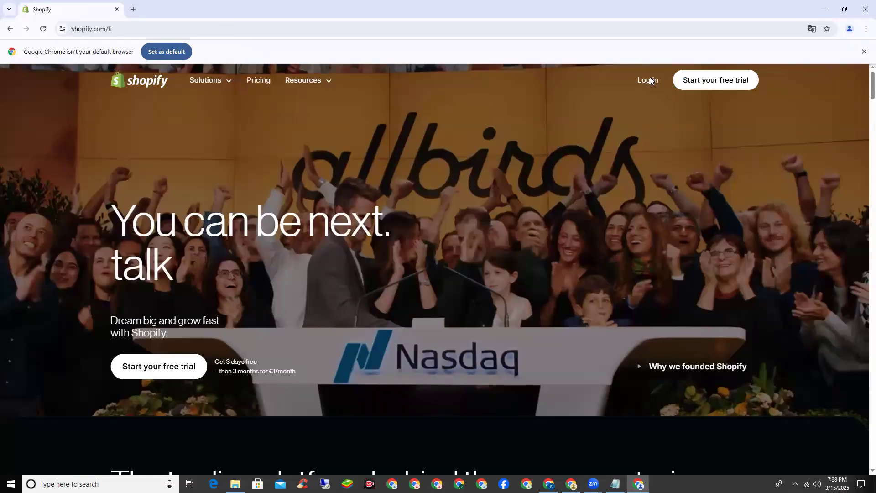
click(648, 80)
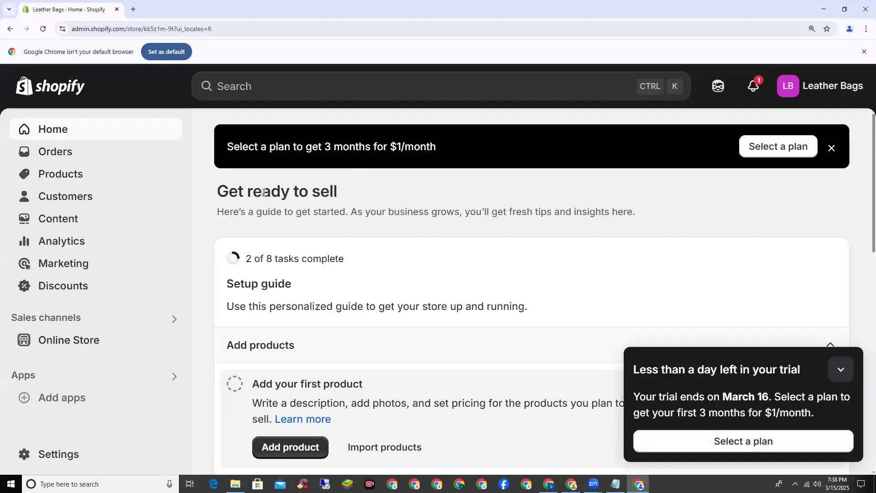
Reduce the page zoom of the store admin to 125%.
click(866, 29)
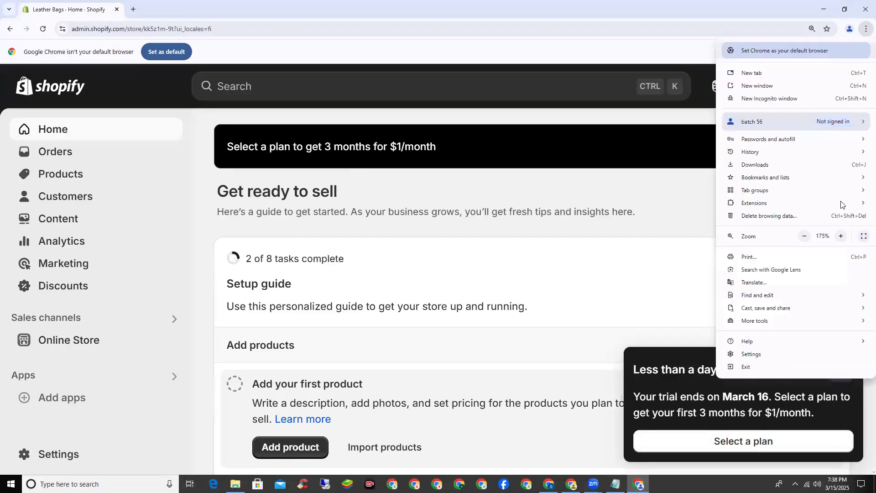
click(804, 236)
click(804, 236)
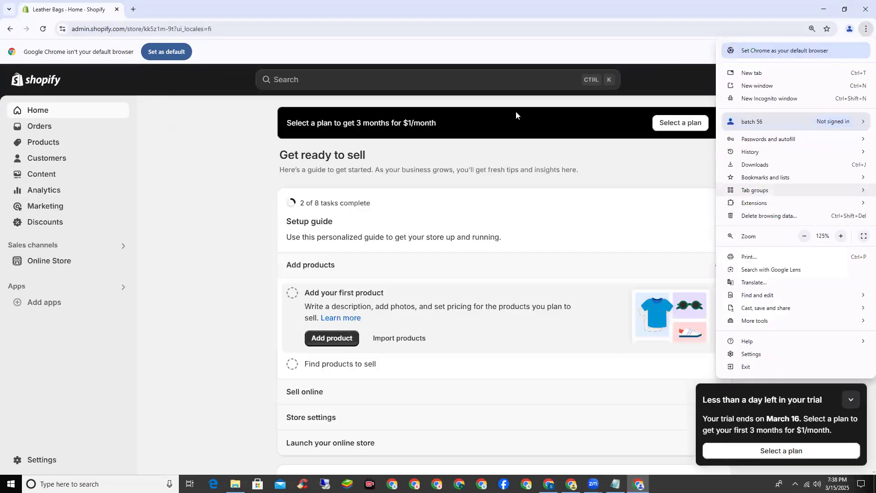
click(258, 131)
Review the $1/month offer, the available plans and the Basic plan's checkout, and return to the admin home without subscribing.
drag(282, 123, 436, 124)
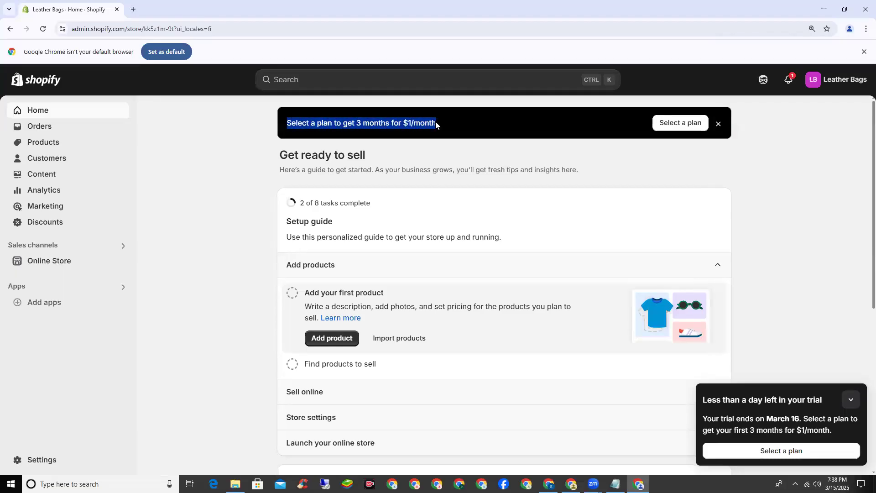
click(453, 124)
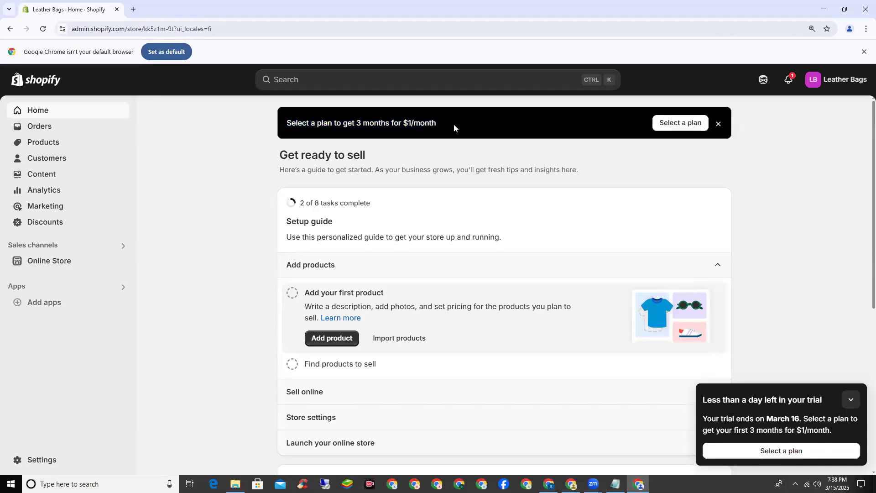
click(692, 127)
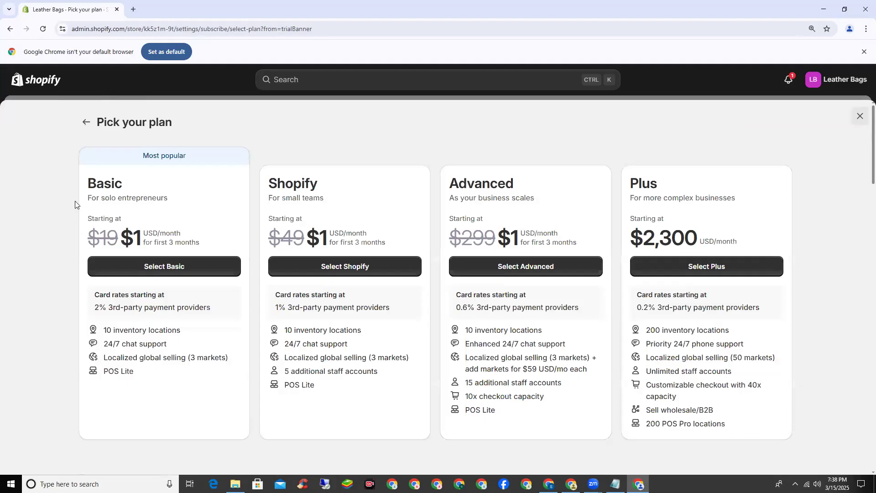
click(120, 267)
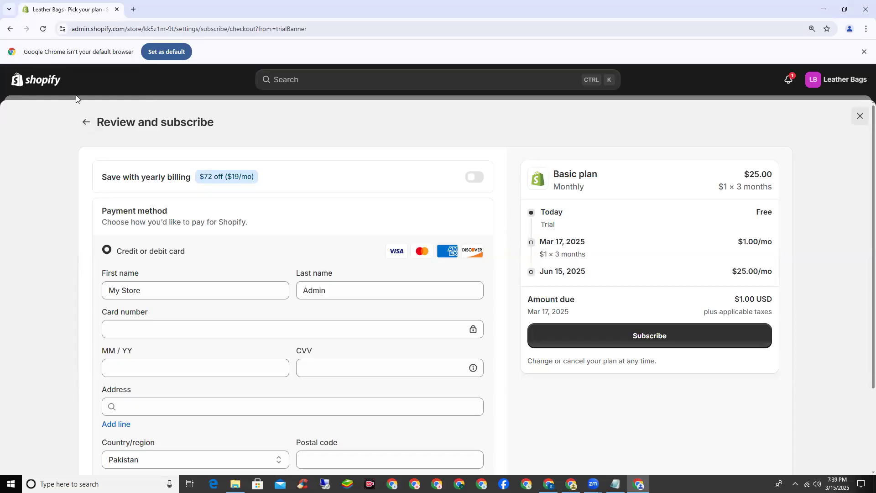
click(83, 129)
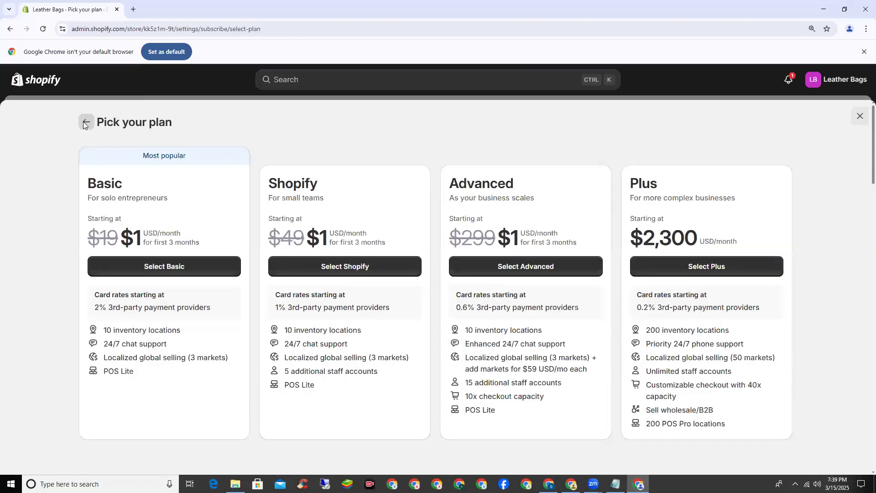
click(83, 121)
click(861, 116)
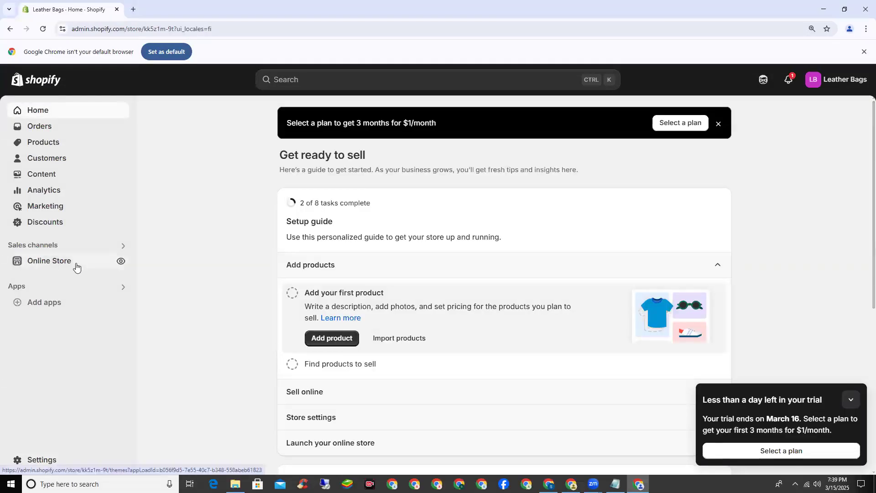
View the live Leather Bags storefront, dismiss its admin bar and look through the homepage sections.
click(121, 264)
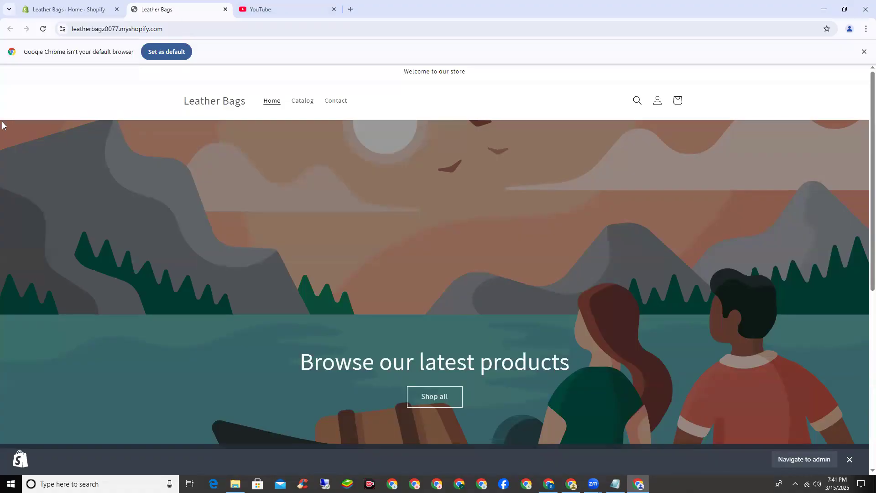
scroll(2, 126, down, 7)
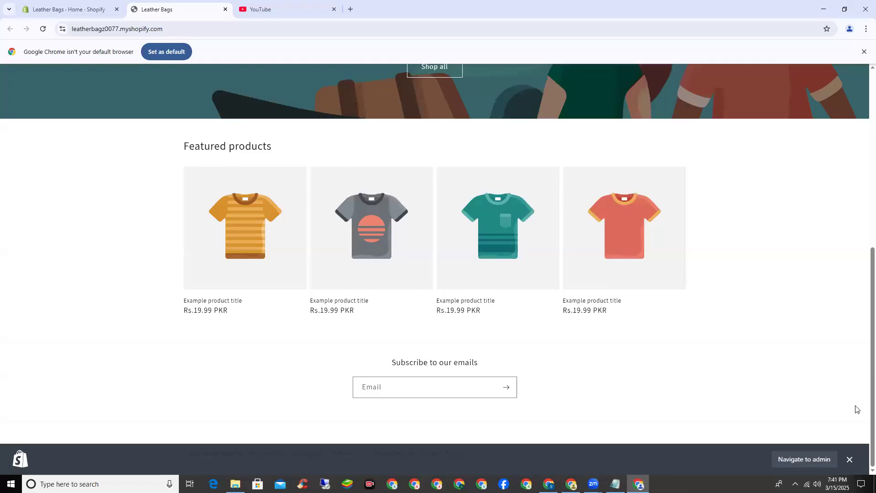
click(849, 460)
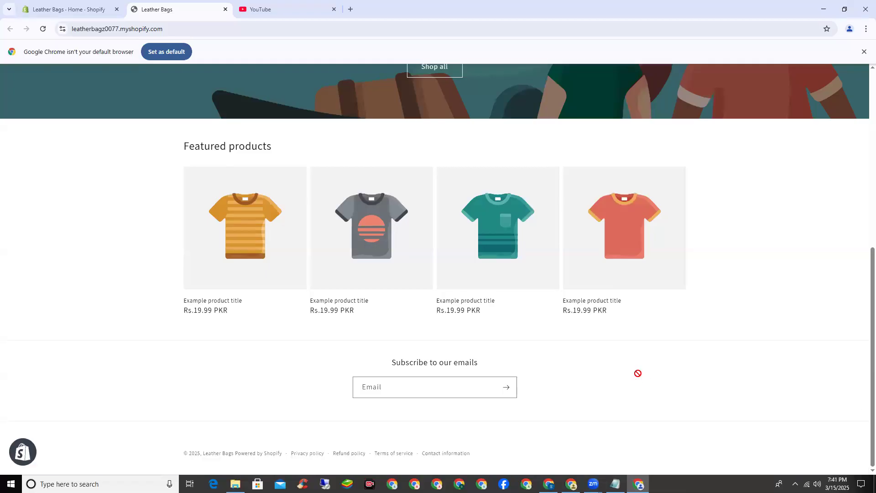
scroll(87, 301, up, 3)
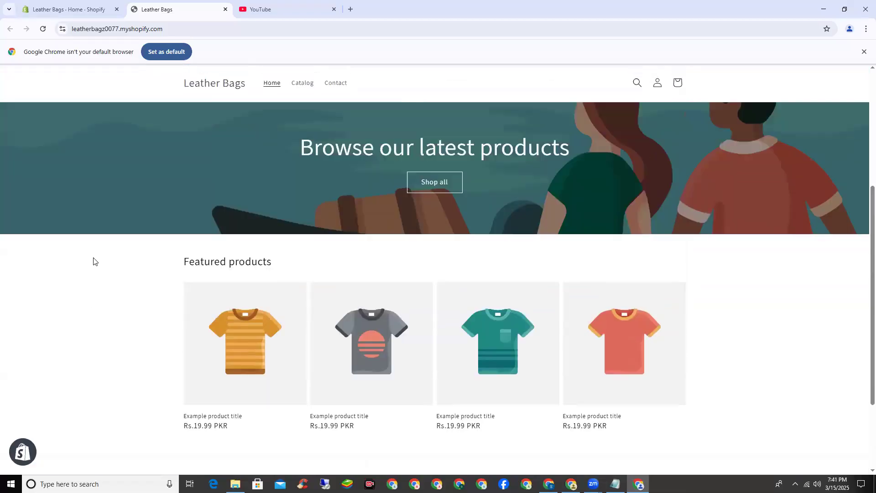
scroll(94, 261, up, 2)
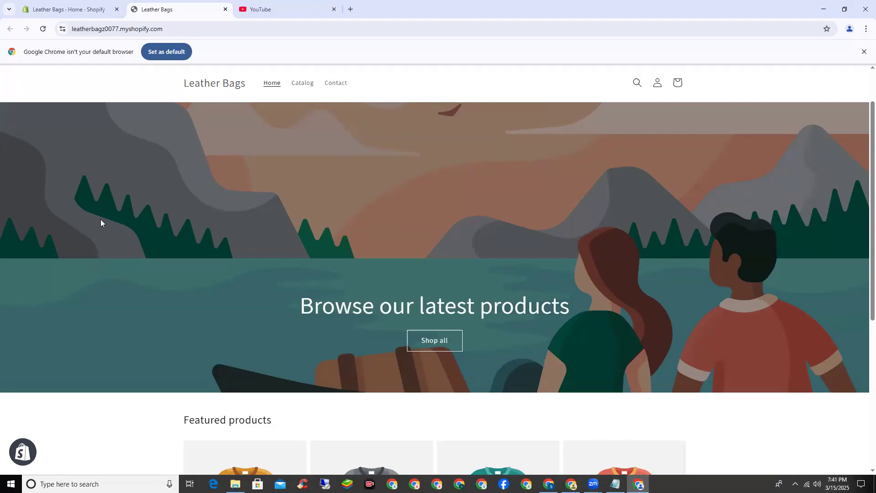
Return to the store admin and open the Online Store themes page at the current Dawn theme.
key(ctrl+shift+Tab)
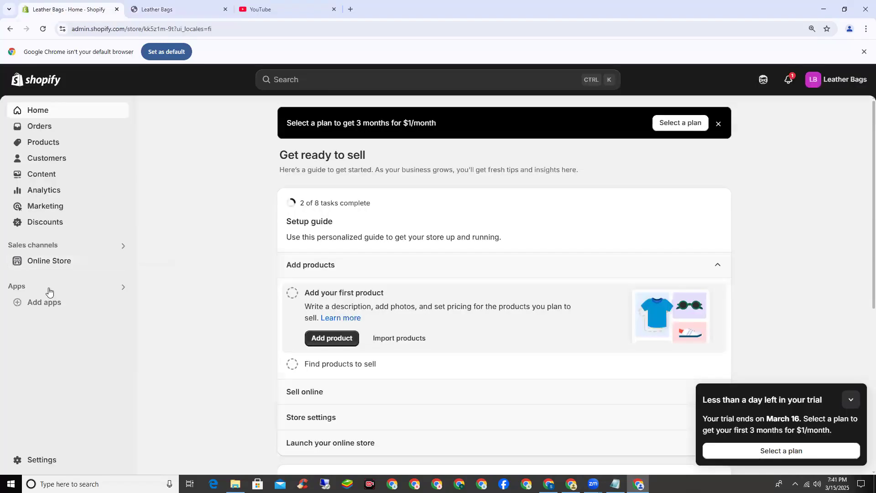
click(75, 266)
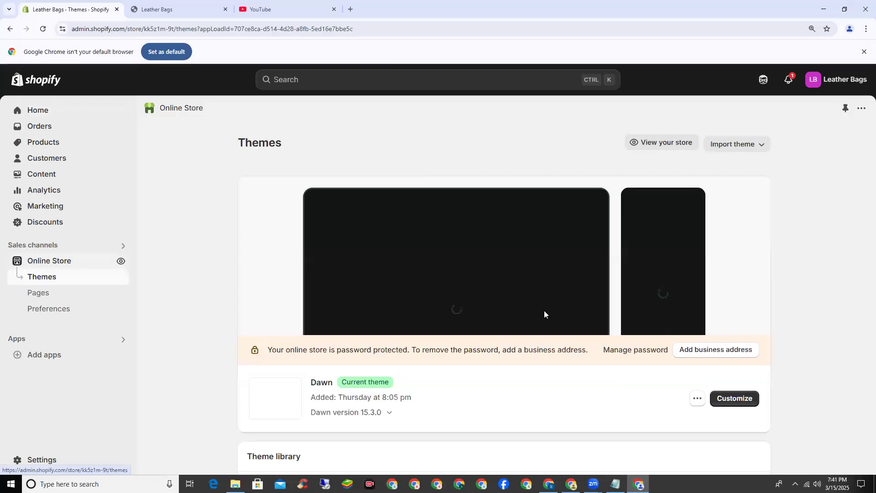
scroll(308, 250, down, 3)
drag(307, 247, 332, 249)
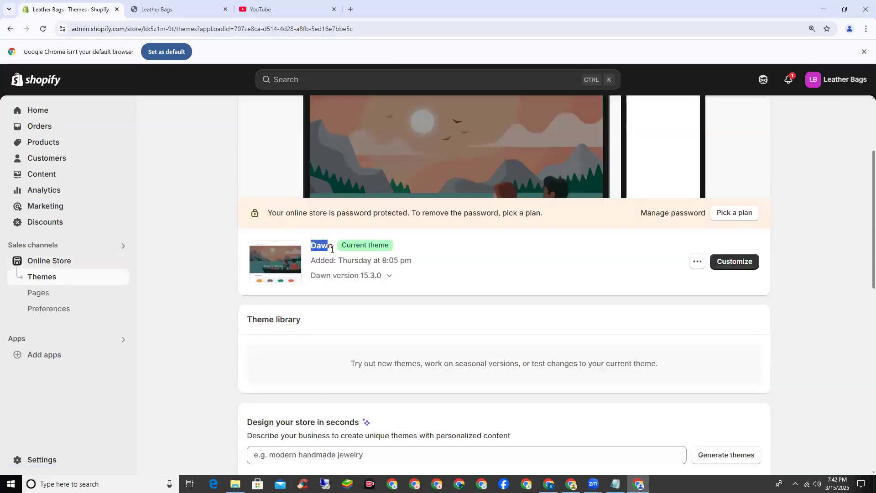
Increase the page zoom of the themes page to 150%.
click(866, 28)
click(841, 236)
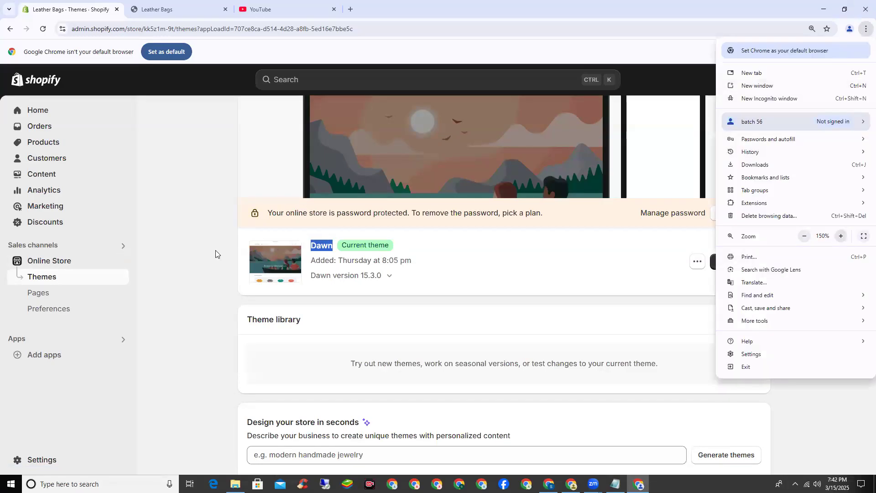
click(366, 270)
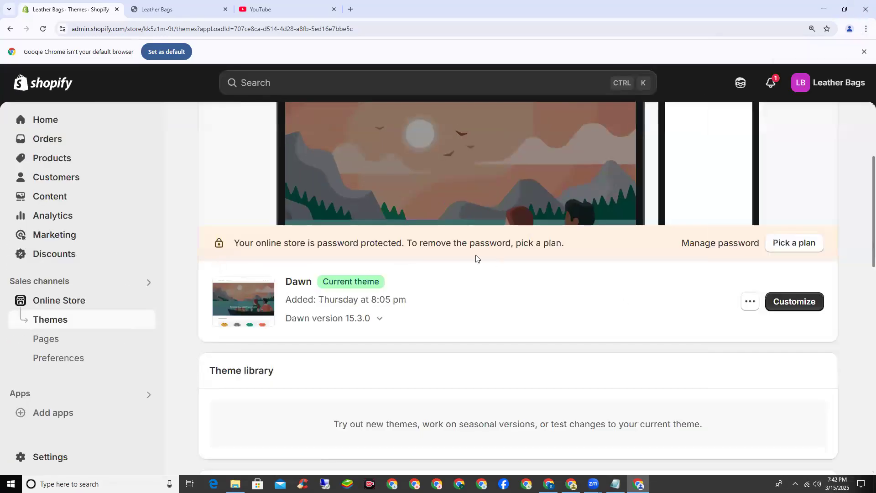
Import a theme by uploading the zip file wokieeshopify-231.zip.
scroll(476, 259, down, 1)
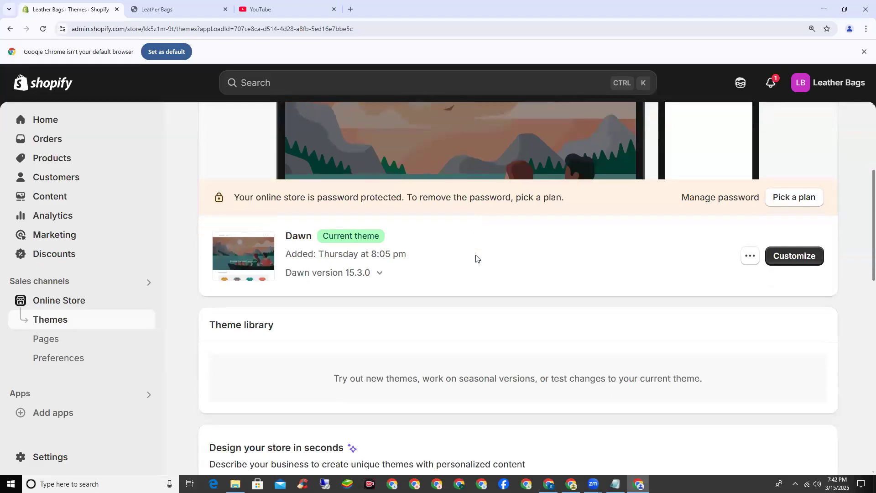
scroll(476, 259, up, 5)
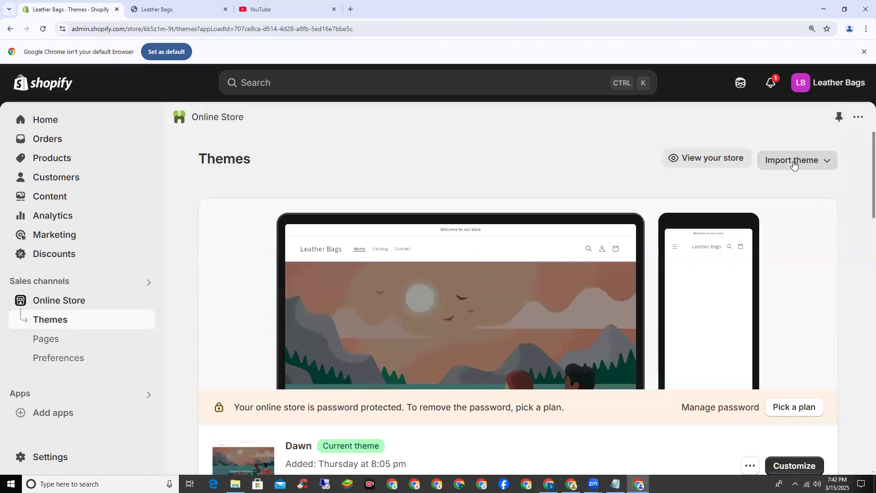
click(794, 165)
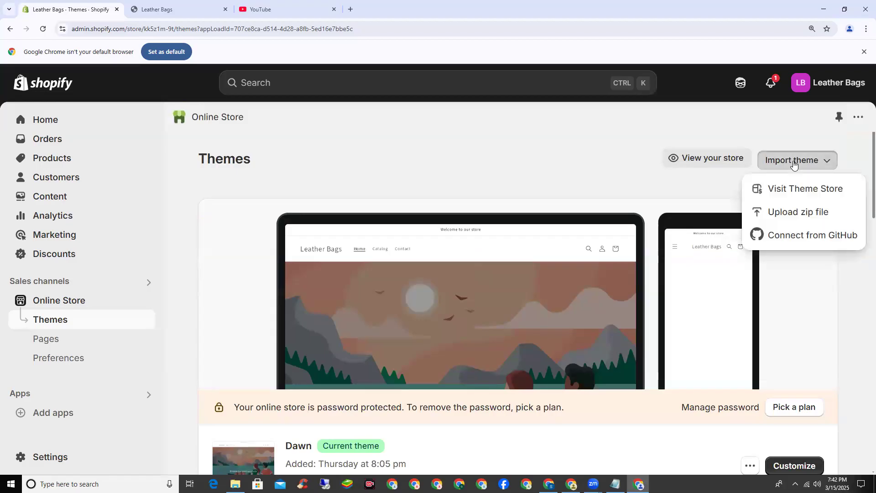
click(808, 215)
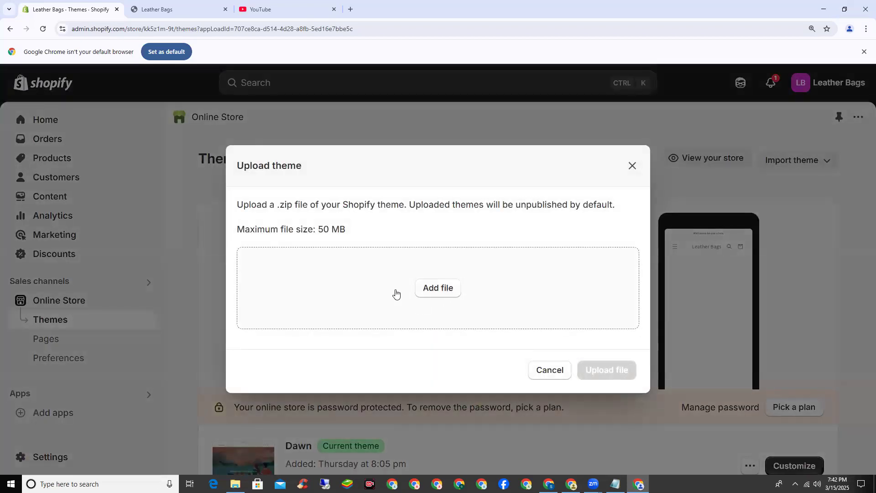
click(438, 288)
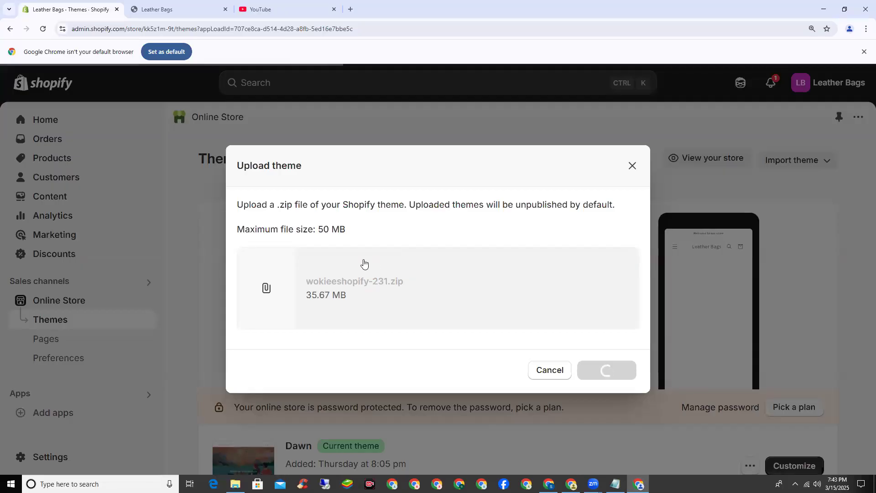
Check the installation status of the wokieeshopify-231 theme in the Theme library.
scroll(292, 302, down, 3)
scroll(293, 296, down, 3)
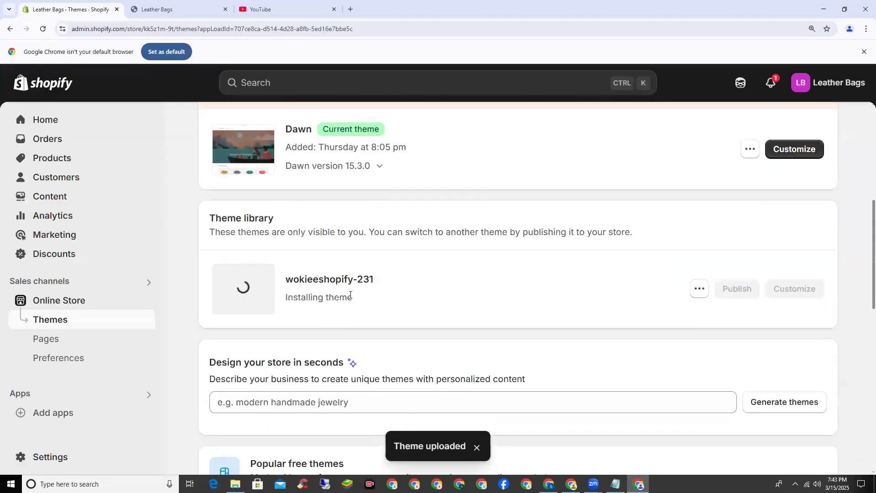
triple_click(736, 246)
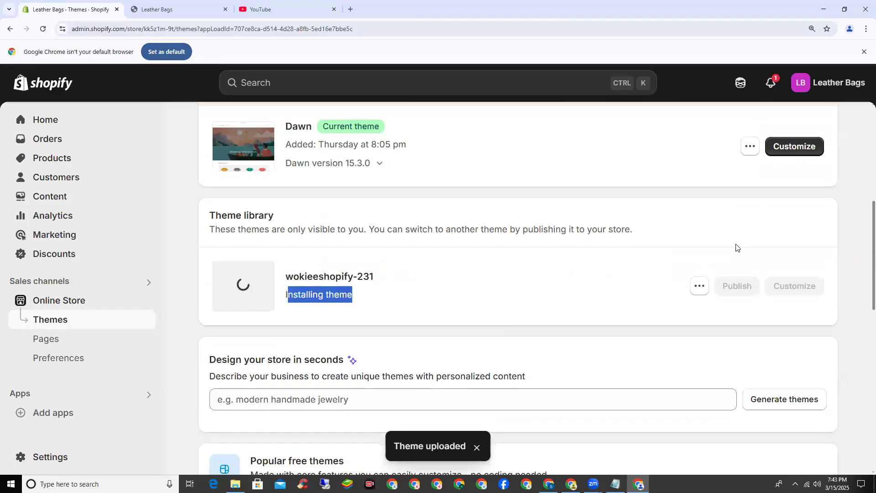
scroll(735, 246, down, 1)
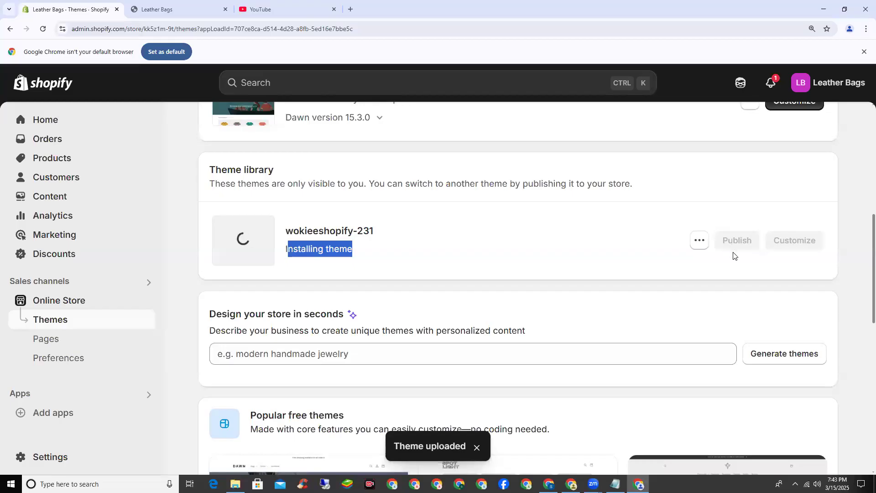
click(483, 289)
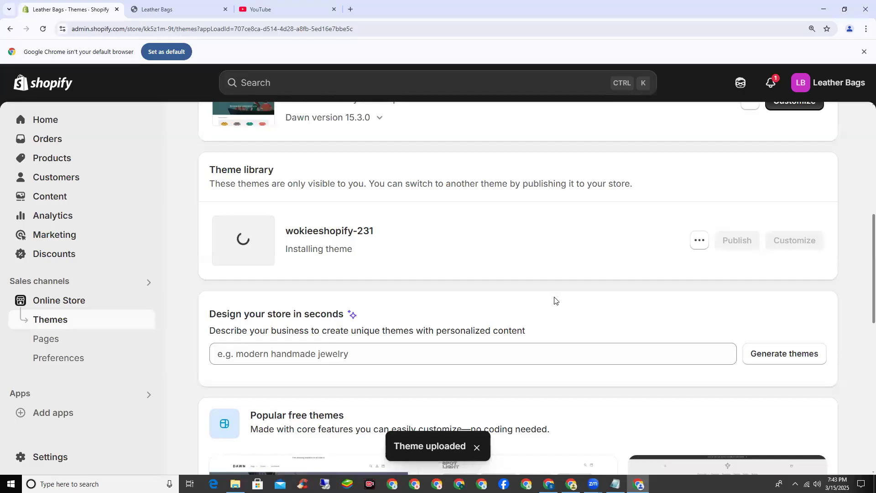
Switch to the Sonic order management window, examine the origins and destinations of the first booked shipments, and dismiss the support chat message.
mouse_move(549, 483)
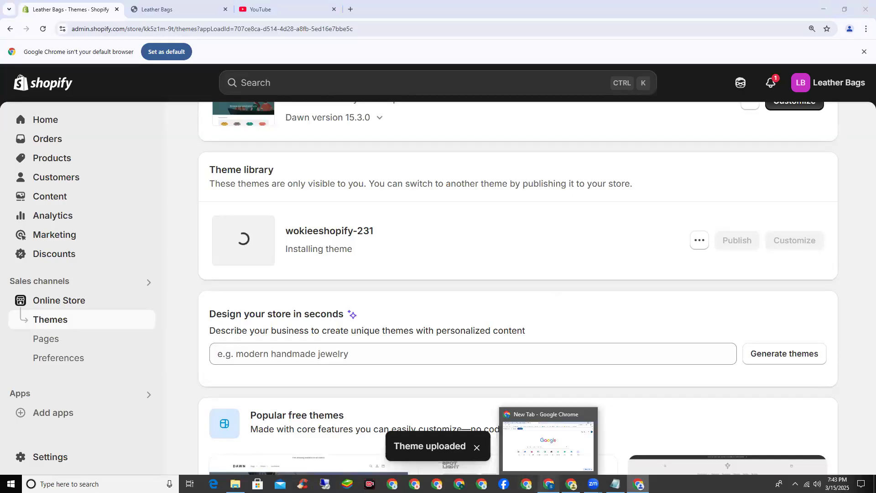
click(549, 438)
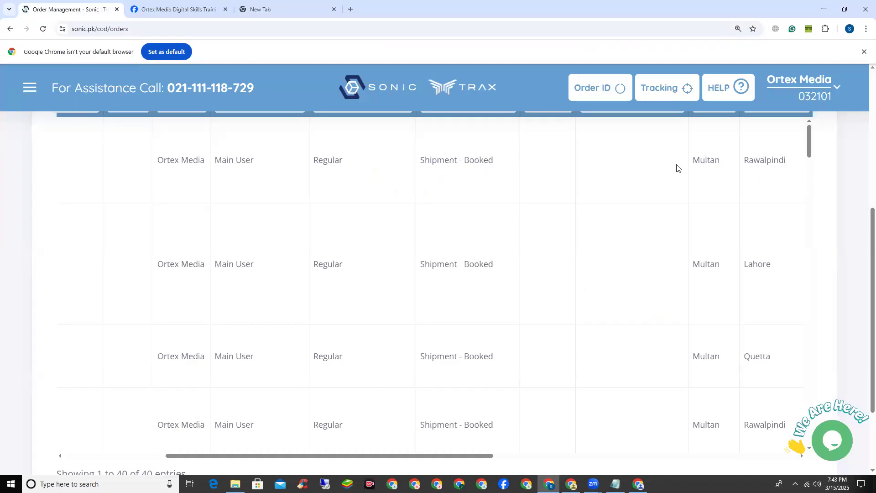
scroll(712, 169, up, 1)
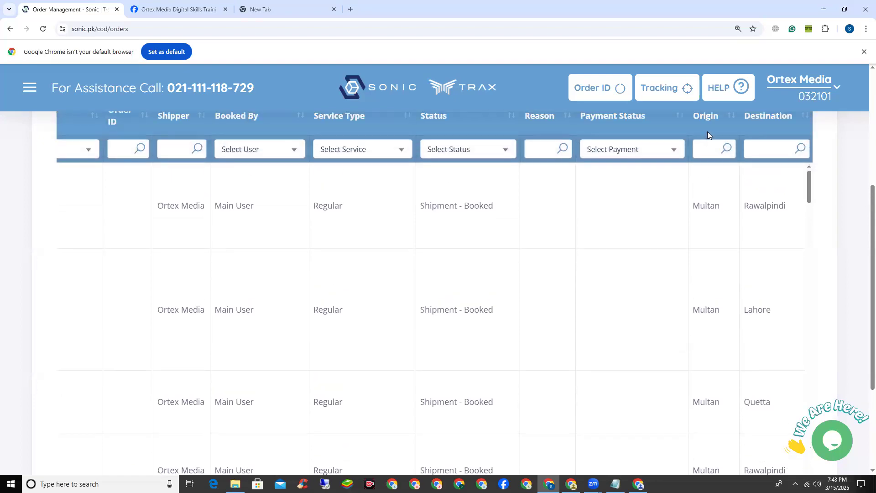
scroll(864, 214, down, 1)
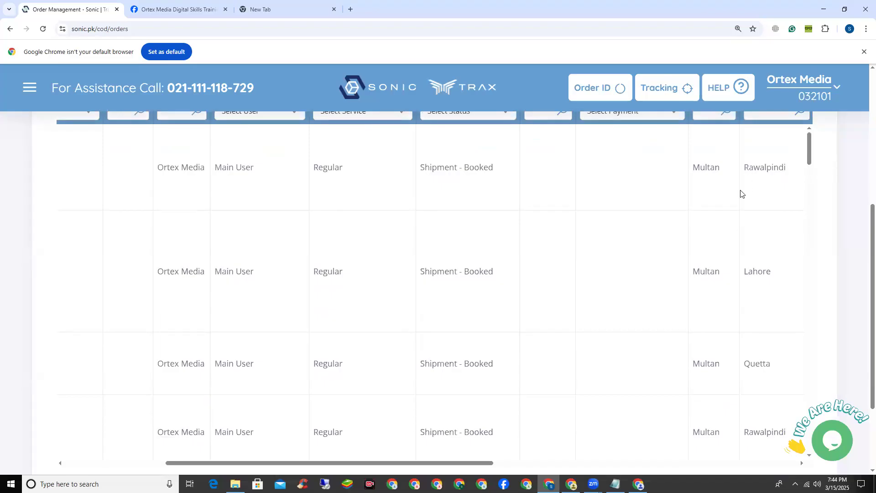
scroll(703, 237, down, 1)
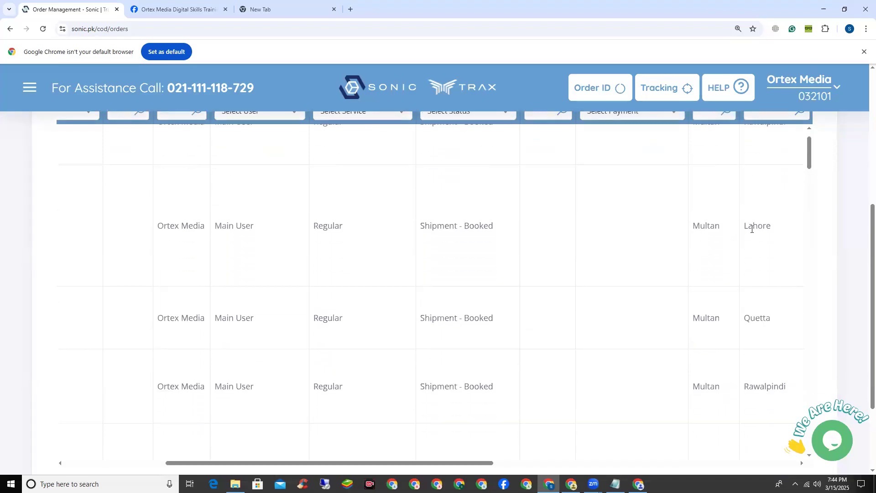
scroll(689, 251, down, 2)
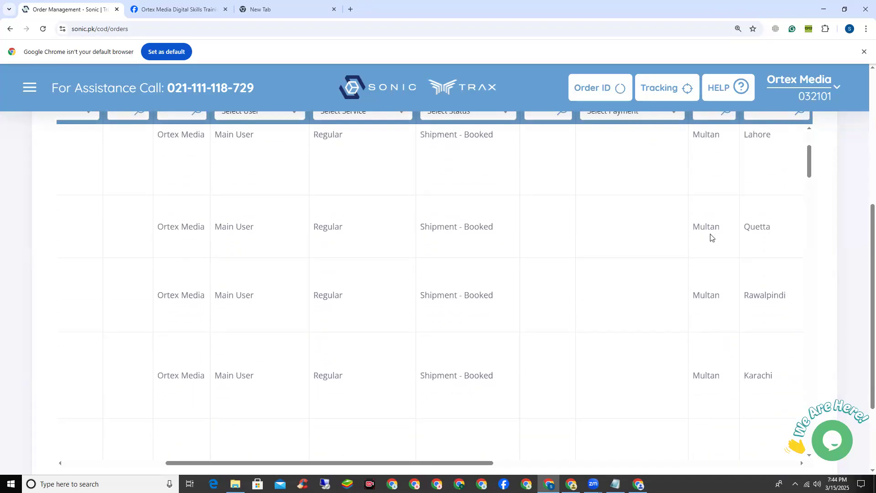
scroll(707, 242, down, 2)
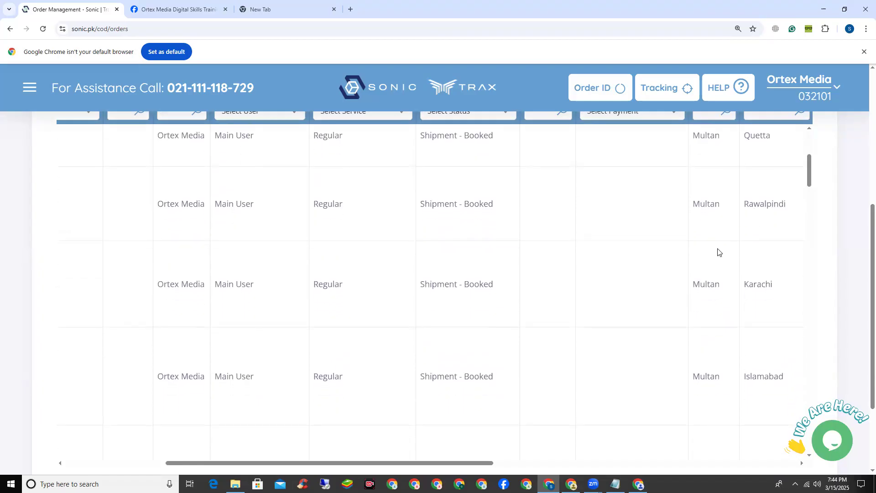
scroll(725, 249, down, 1)
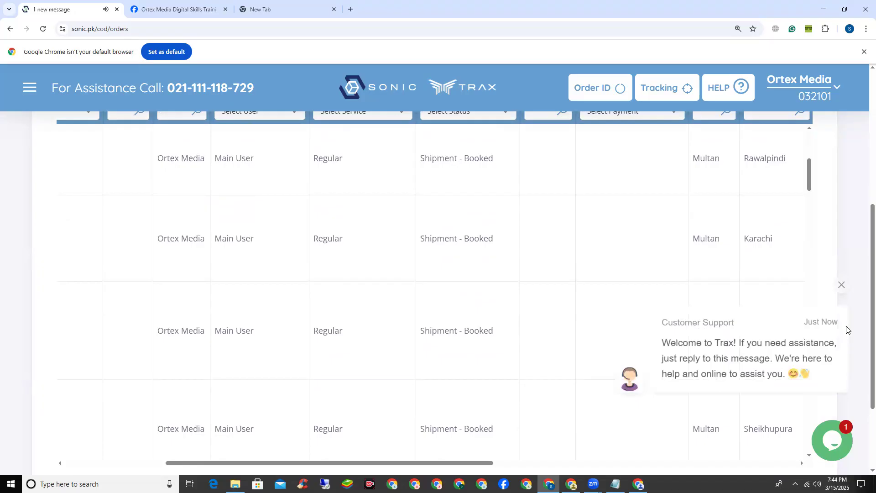
click(841, 286)
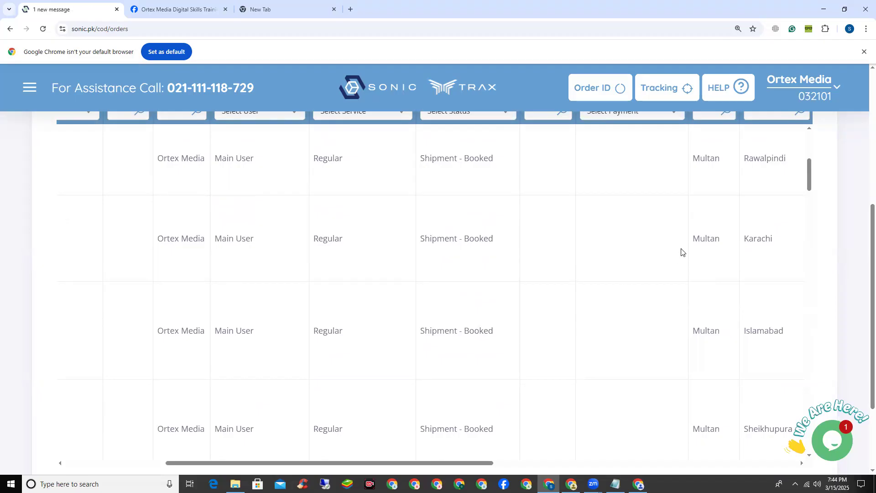
Examine the status and destination cities of the remaining shipments further down the Sonic orders table.
scroll(686, 264, down, 1)
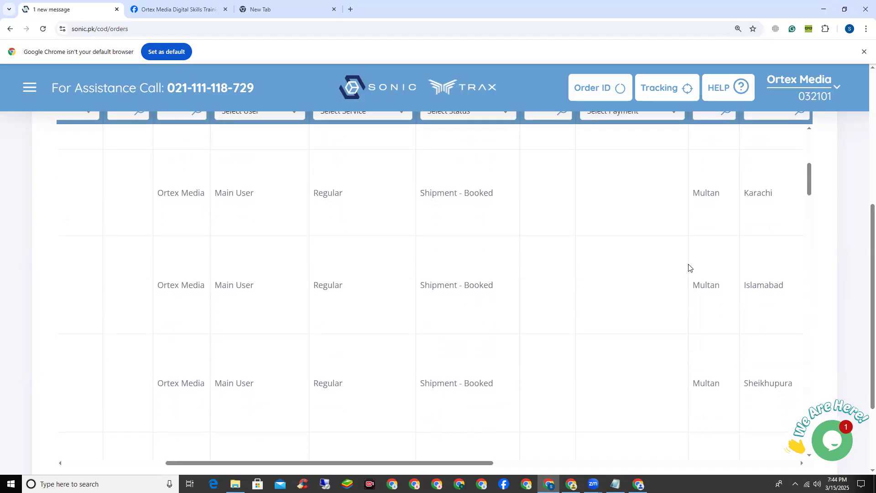
scroll(700, 288, down, 2)
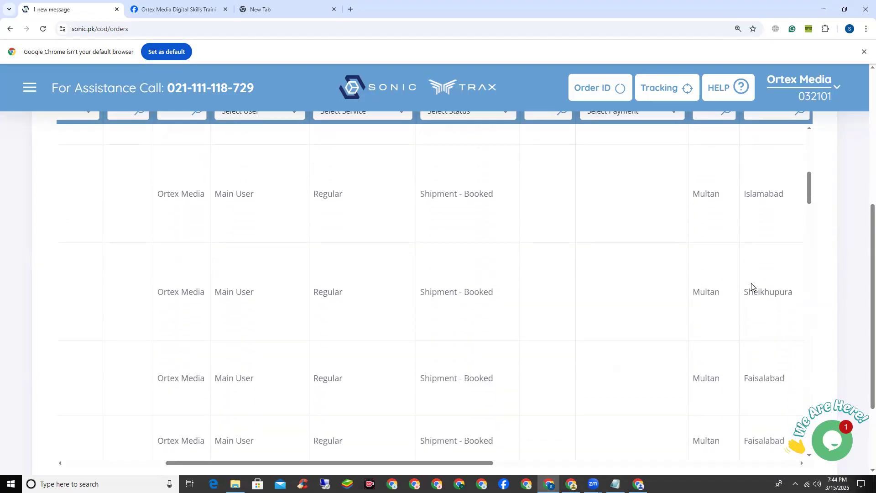
scroll(696, 304, down, 2)
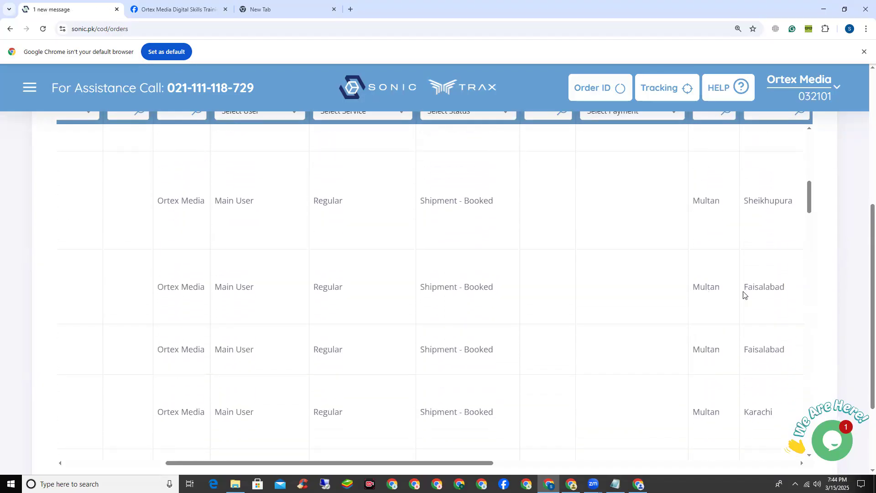
scroll(705, 322, down, 3)
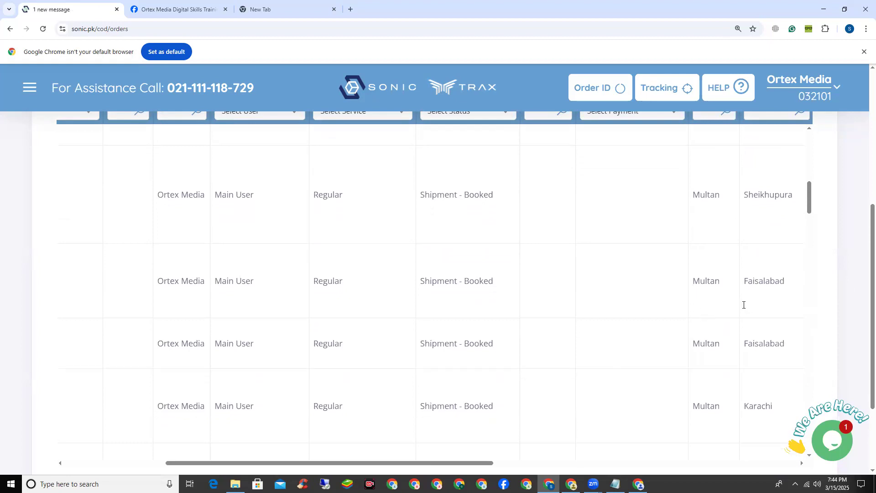
scroll(701, 314, down, 5)
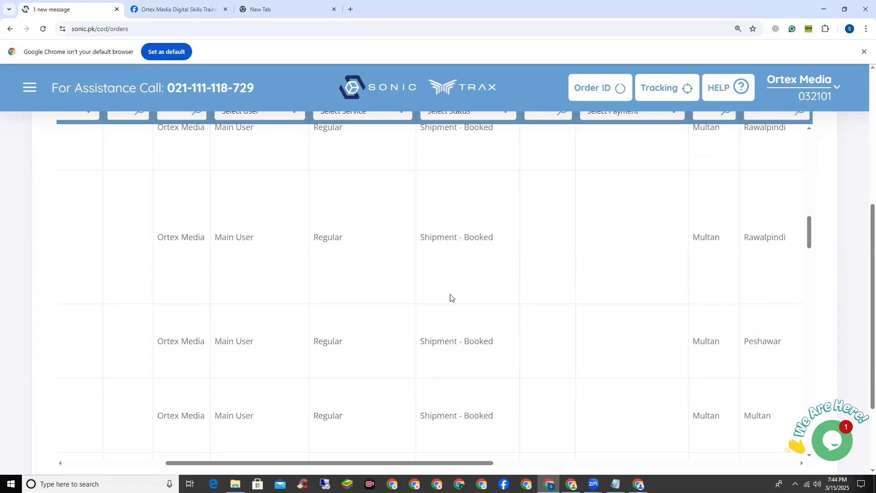
scroll(451, 295, down, 1)
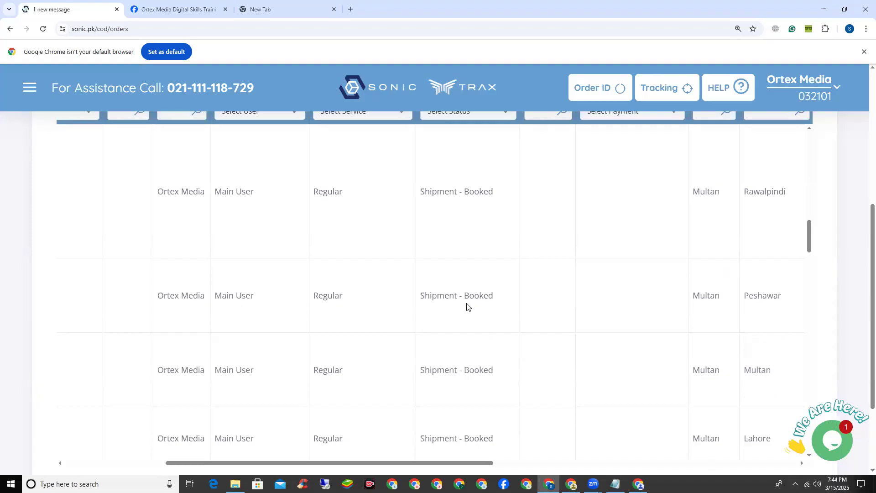
scroll(468, 307, down, 1)
scroll(467, 306, down, 1)
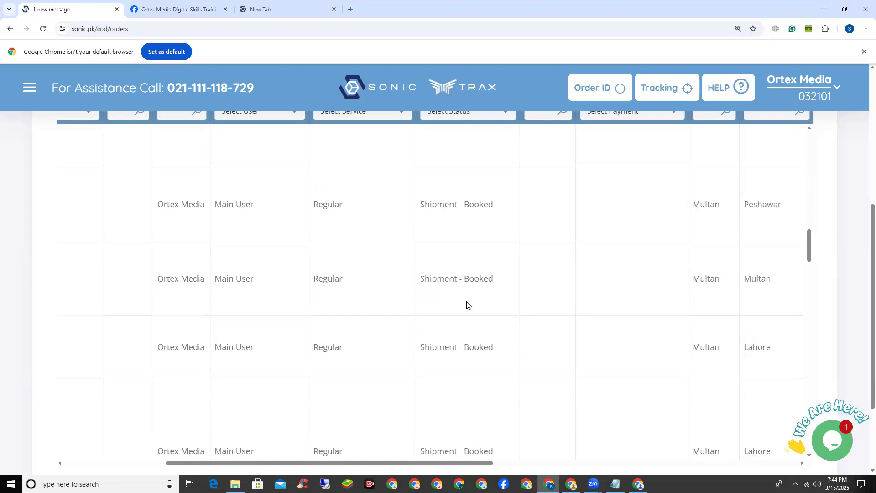
scroll(468, 304, down, 4)
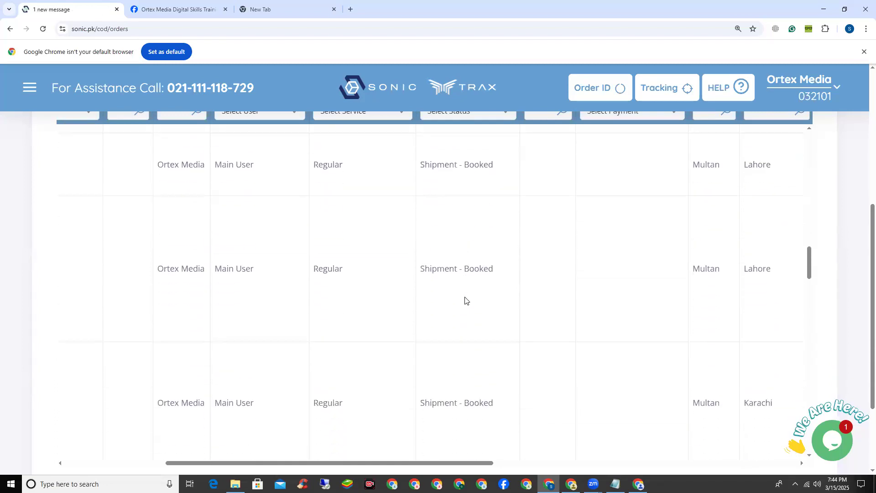
scroll(466, 300, down, 1)
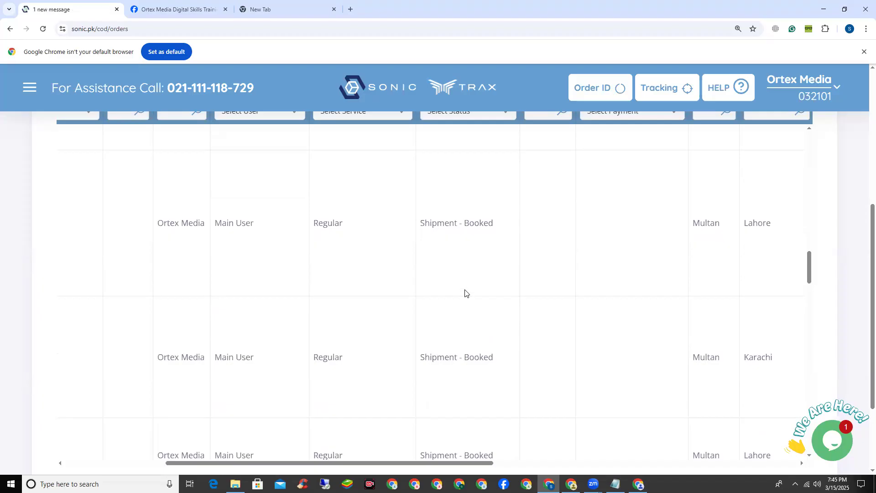
scroll(465, 293, down, 5)
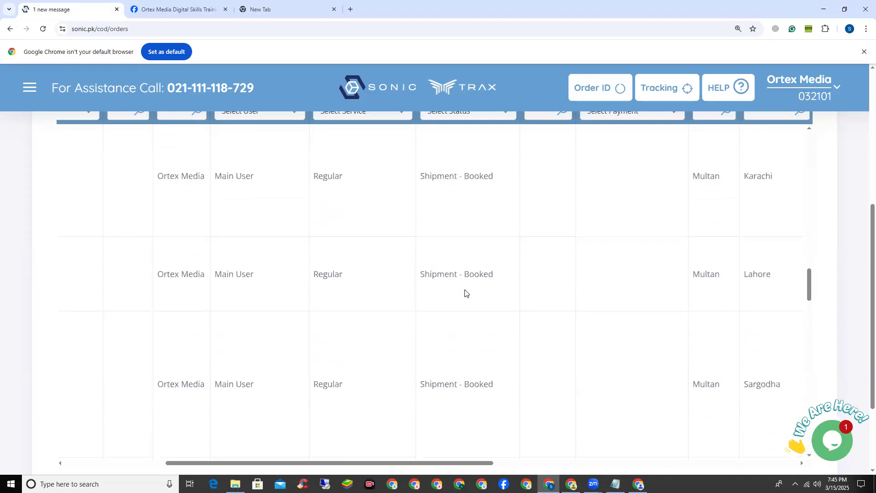
scroll(465, 294, down, 3)
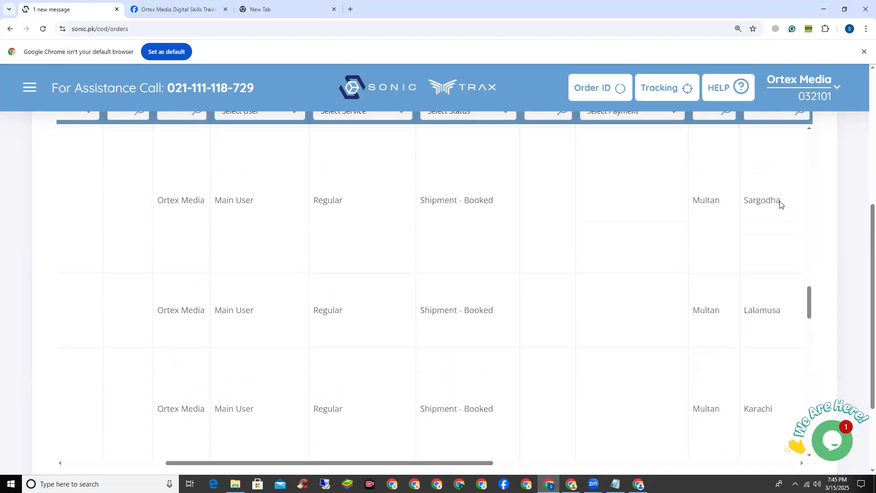
scroll(728, 315, down, 5)
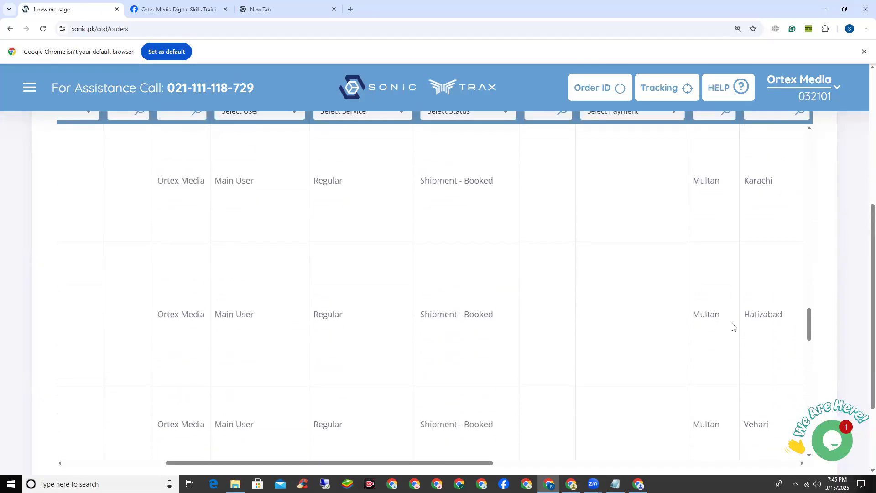
scroll(733, 338, down, 2)
scroll(739, 342, down, 4)
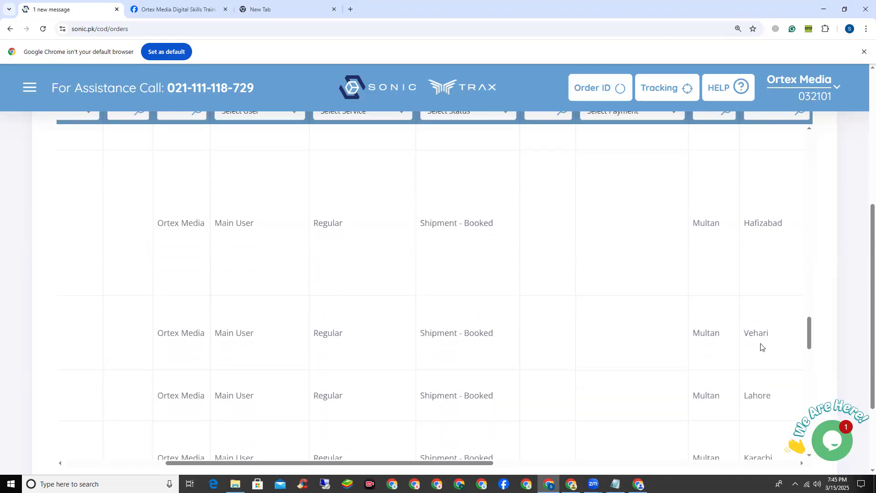
scroll(720, 358, down, 1)
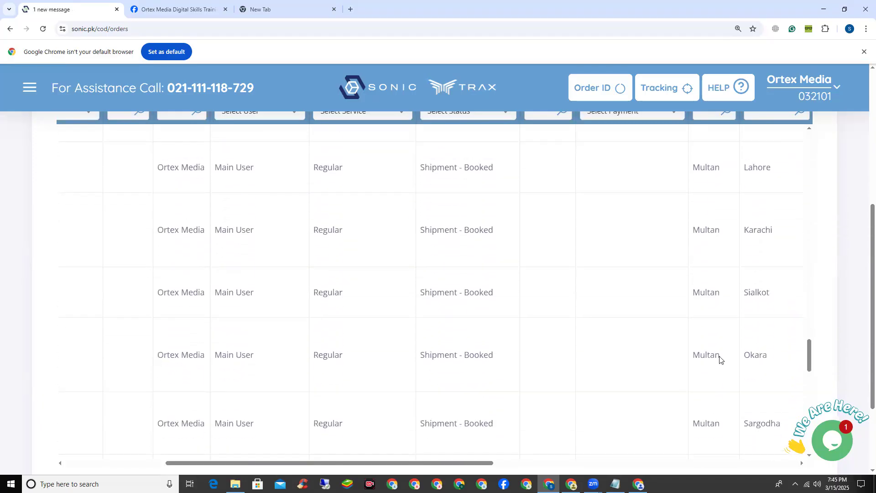
scroll(749, 358, down, 2)
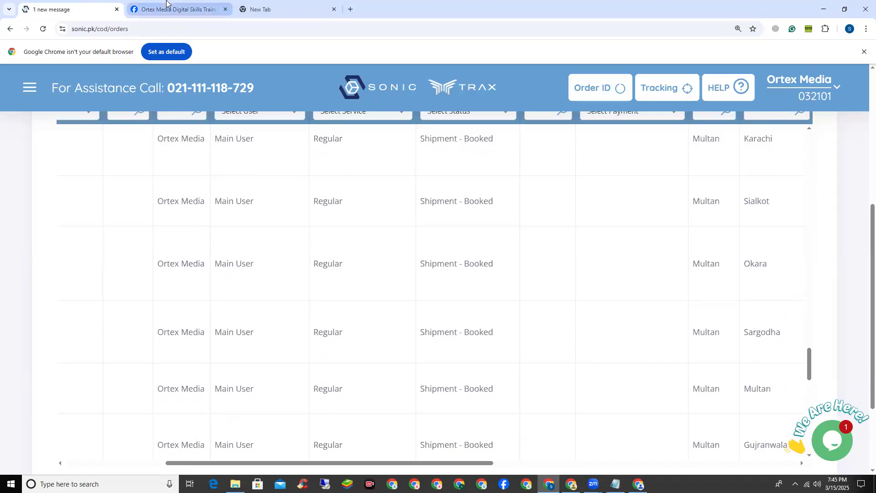
Return to the Shopify admin themes page and publish the wokieeshopify-231 theme in place of Dawn.
mouse_move(167, 3)
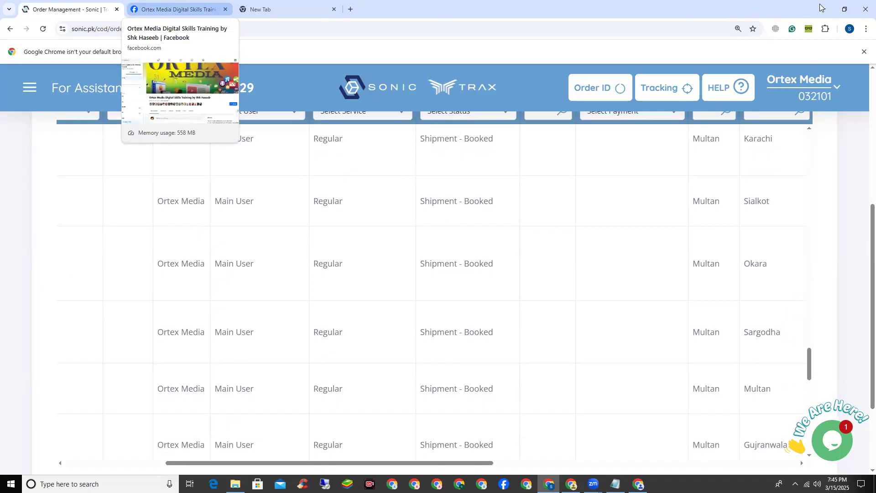
key(ctrl+Tab)
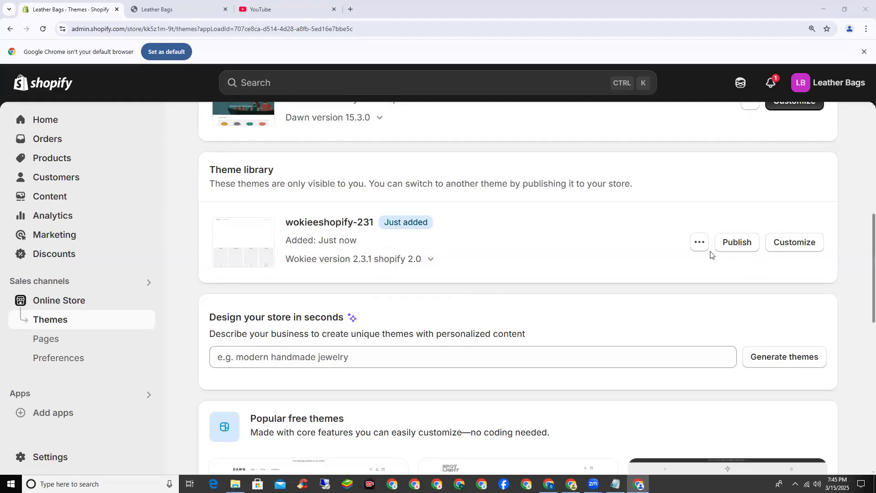
click(736, 247)
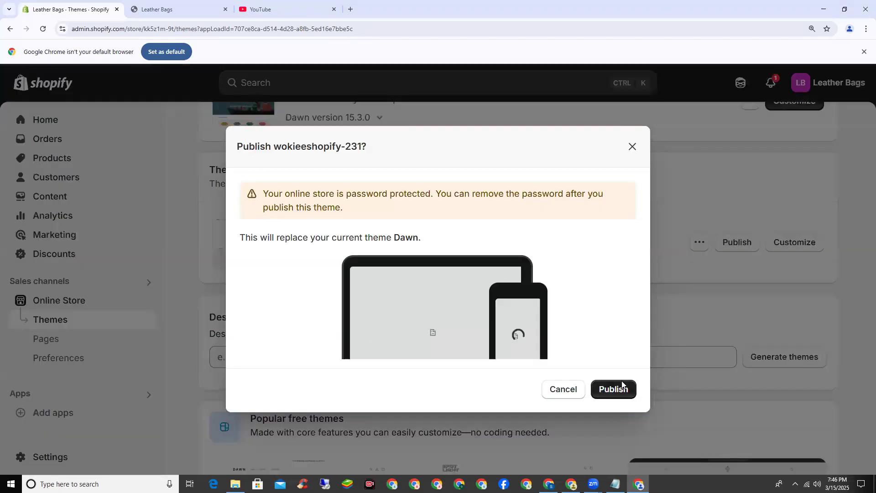
click(622, 386)
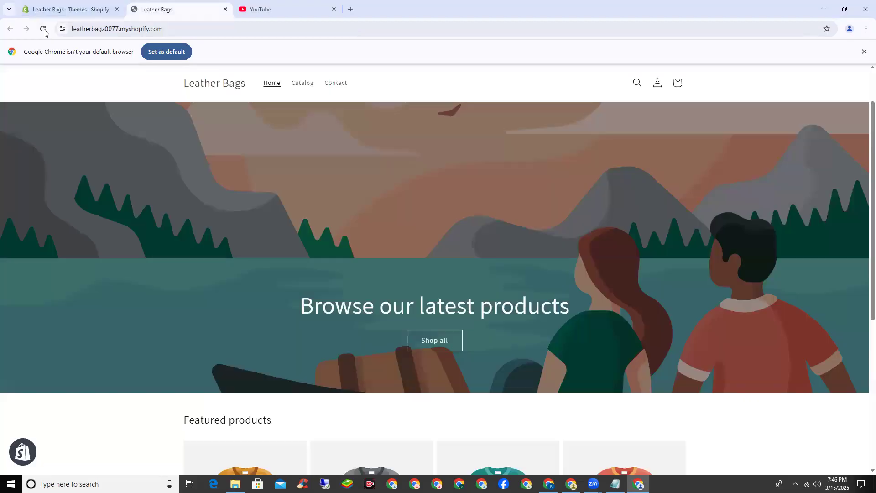
Reload the Leather Bags storefront and show the third slide of the homepage slideshow.
click(43, 30)
scroll(128, 143, down, 5)
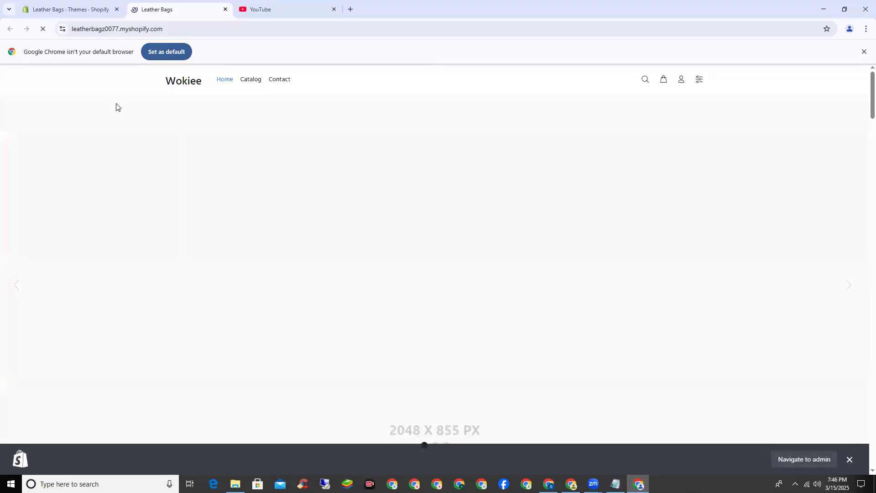
scroll(487, 344, down, 1)
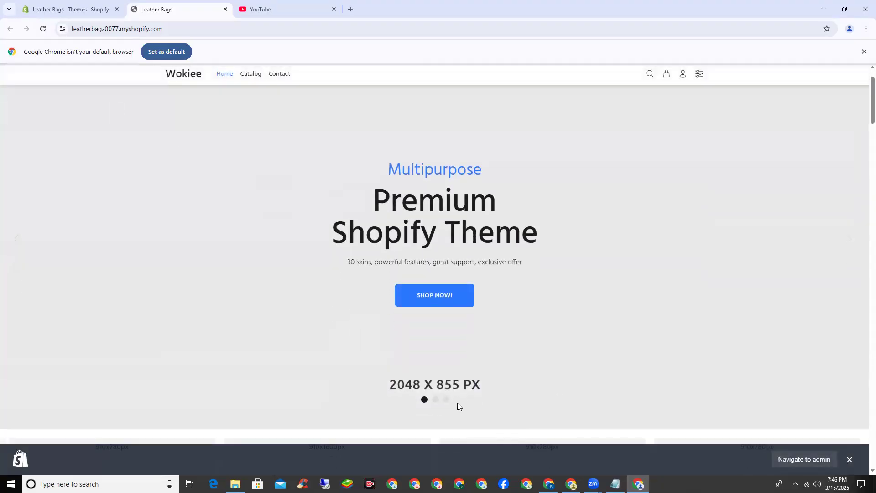
click(445, 400)
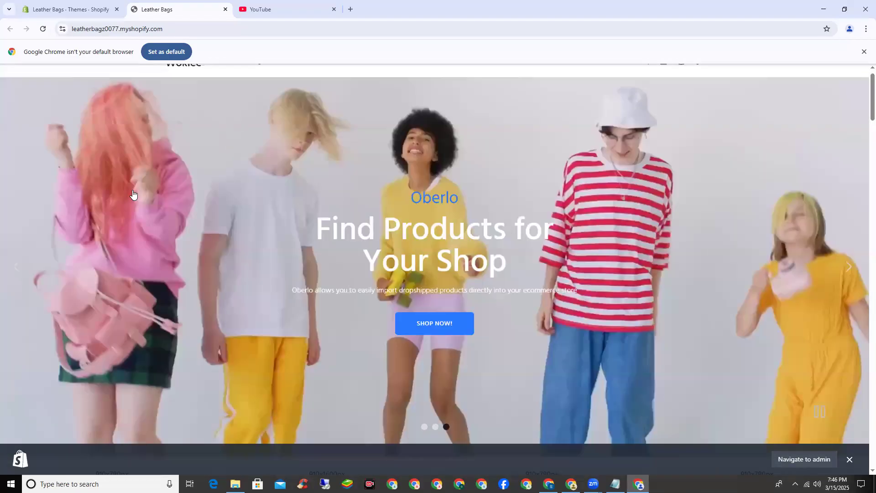
Examine the homepage sections from the category banners to the footer, and close the storefront's admin bar.
scroll(133, 195, down, 3)
scroll(133, 195, down, 20)
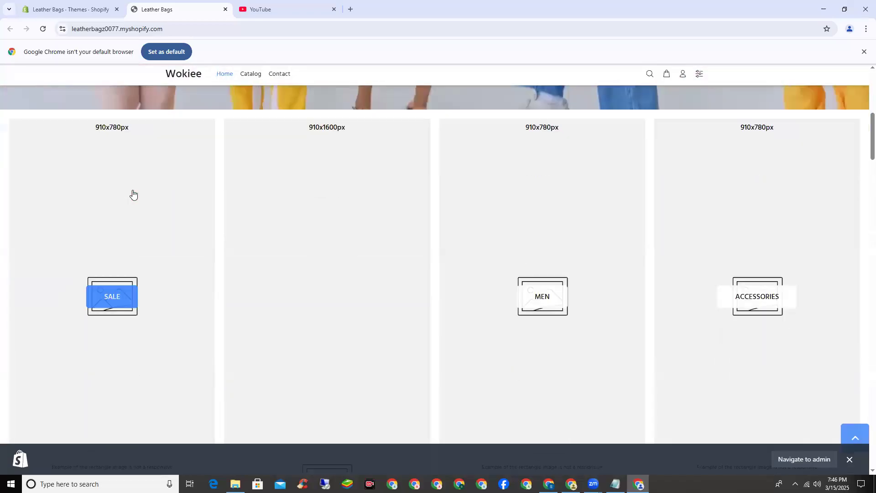
scroll(133, 194, down, 3)
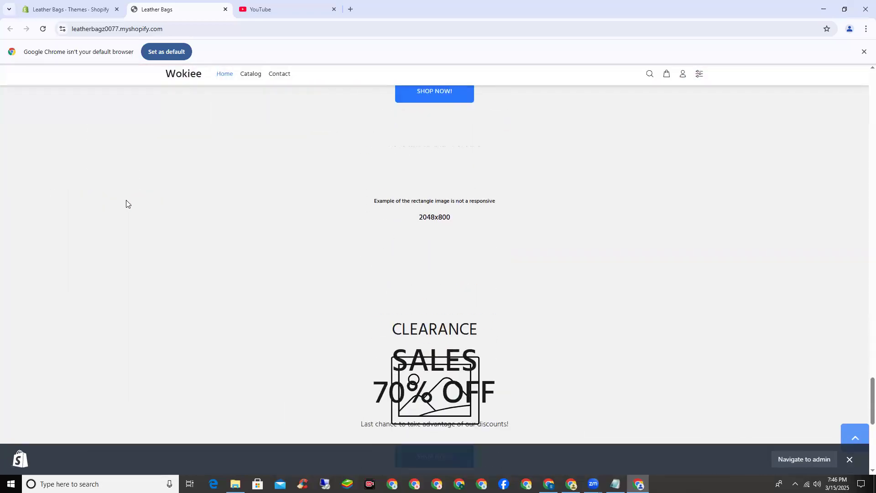
click(849, 459)
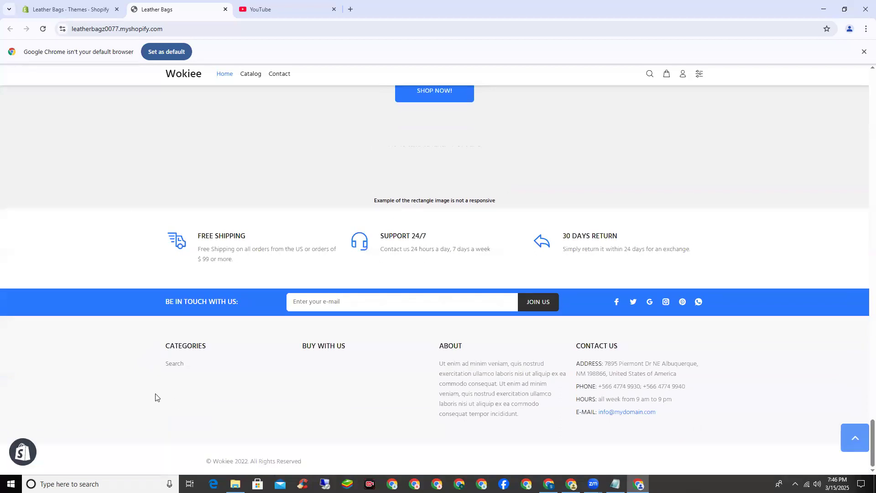
scroll(86, 370, up, 8)
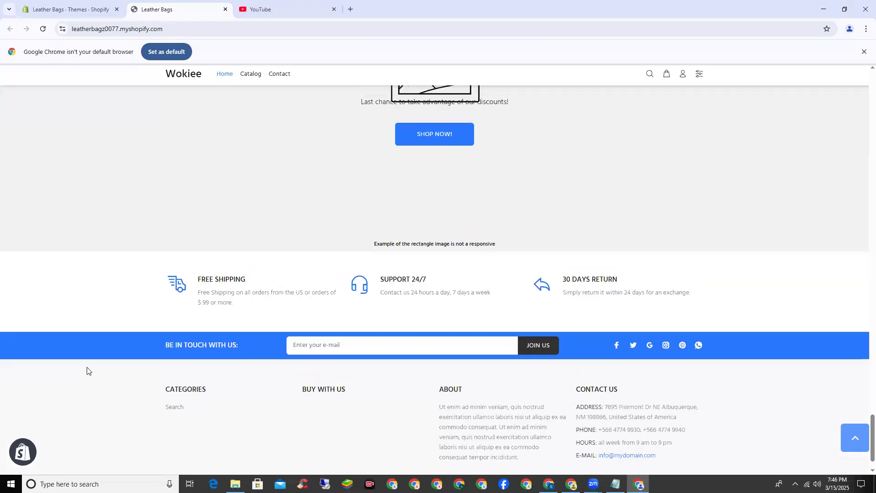
Review the storefront homepage from the slideshow down to the footer's link columns.
scroll(85, 368, up, 10)
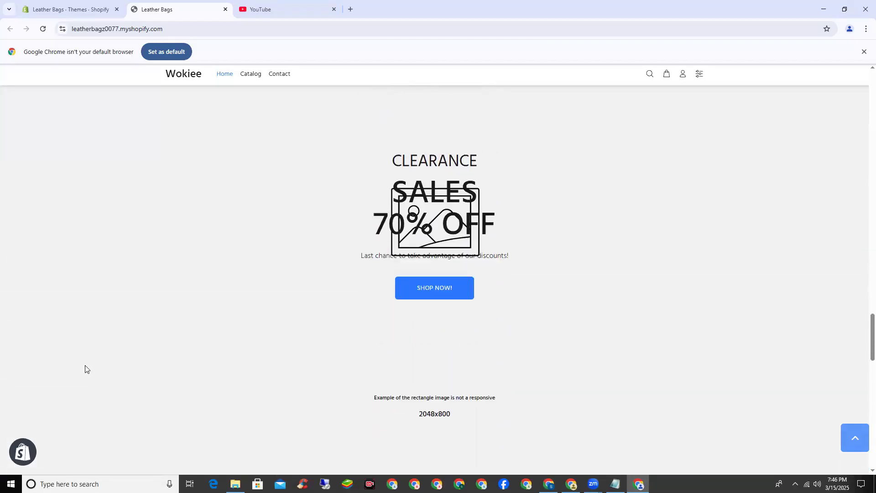
scroll(85, 368, up, 10)
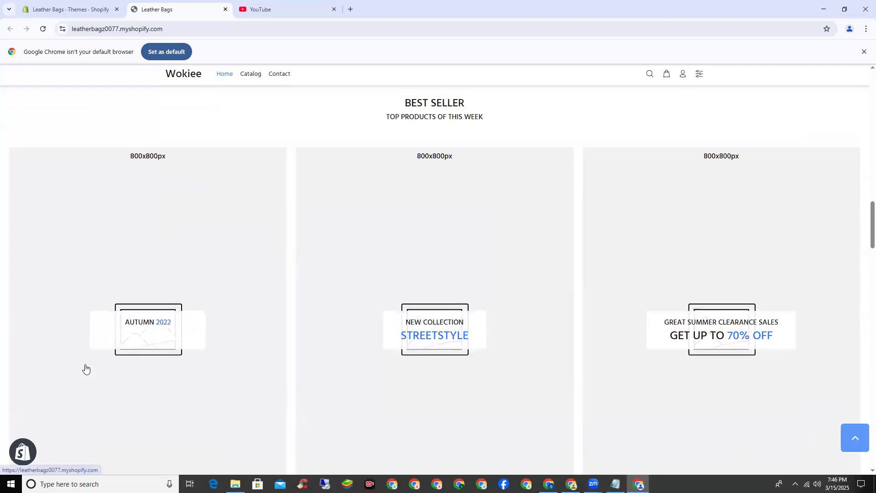
scroll(85, 367, up, 6)
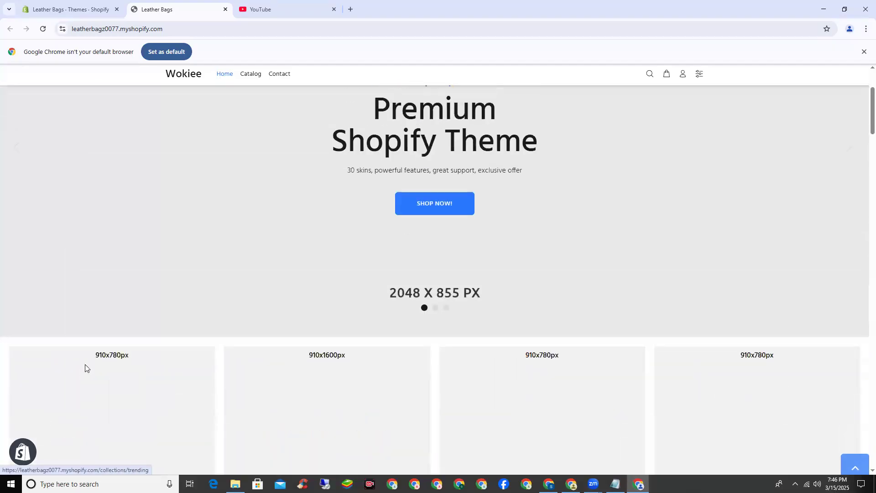
click(69, 8)
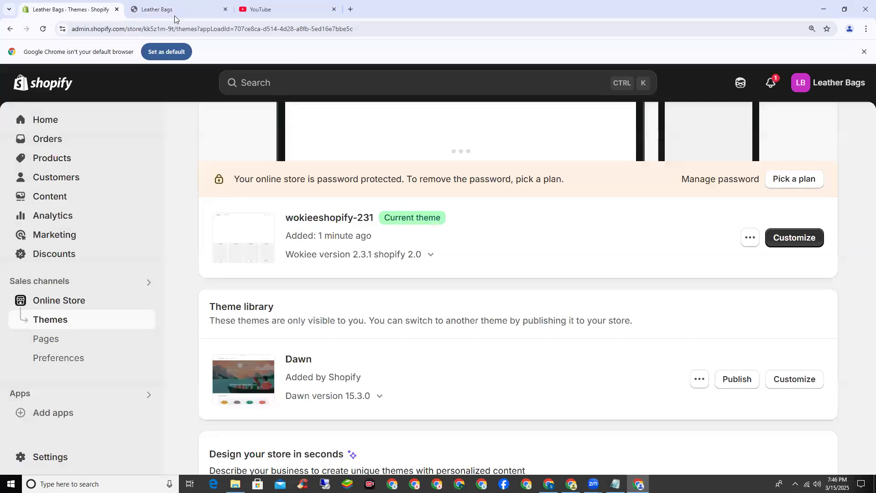
click(158, 9)
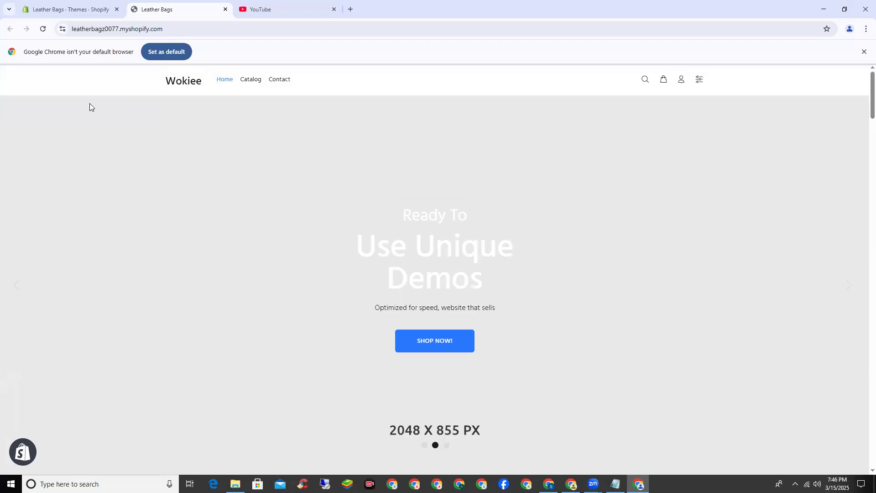
scroll(863, 260, down, 20)
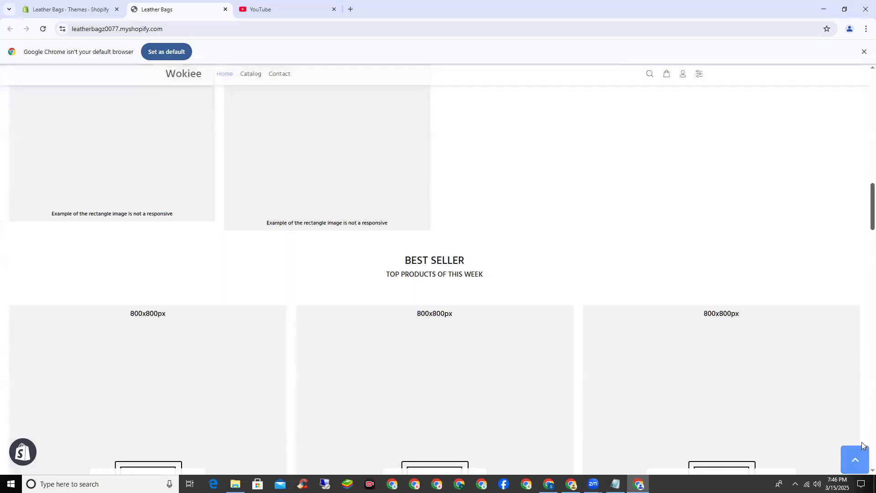
scroll(862, 459, down, 15)
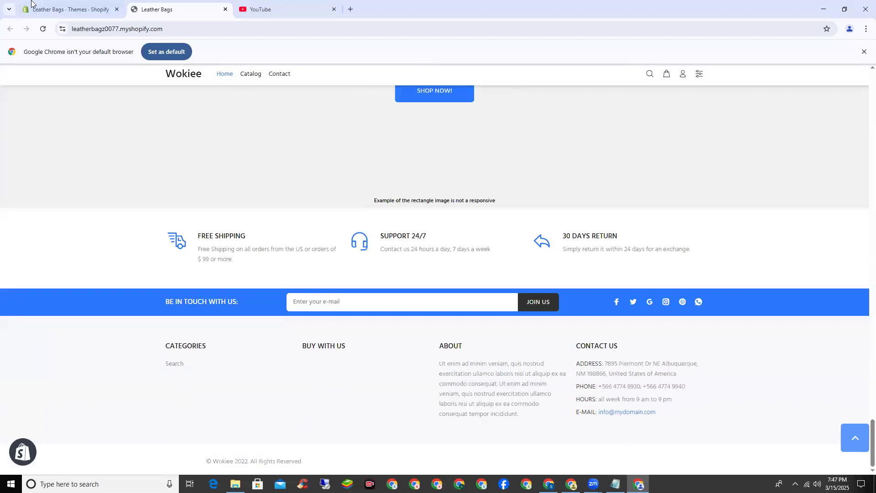
Return to the Shopify admin and open the Footer menu from the store's content menus for editing.
click(76, 9)
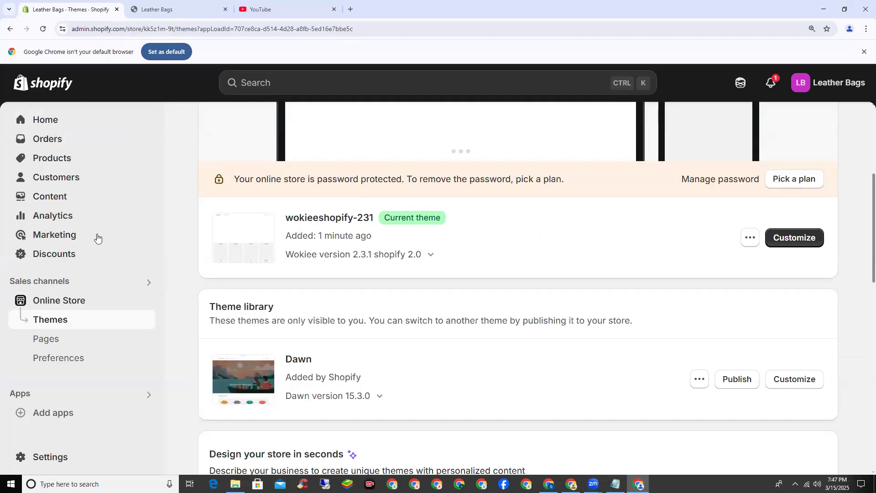
click(52, 200)
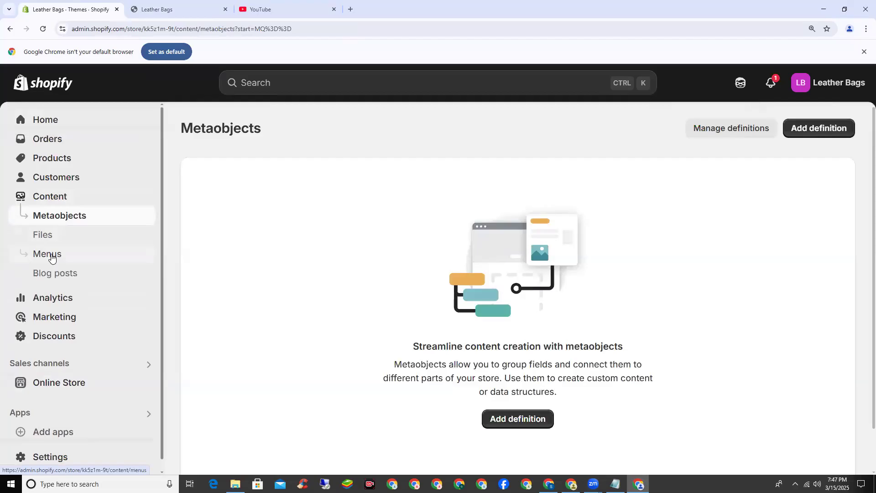
click(51, 258)
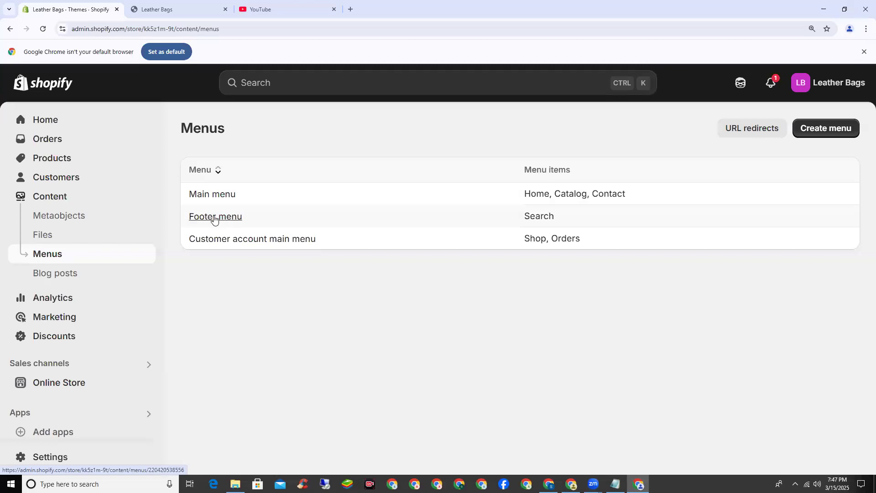
click(214, 218)
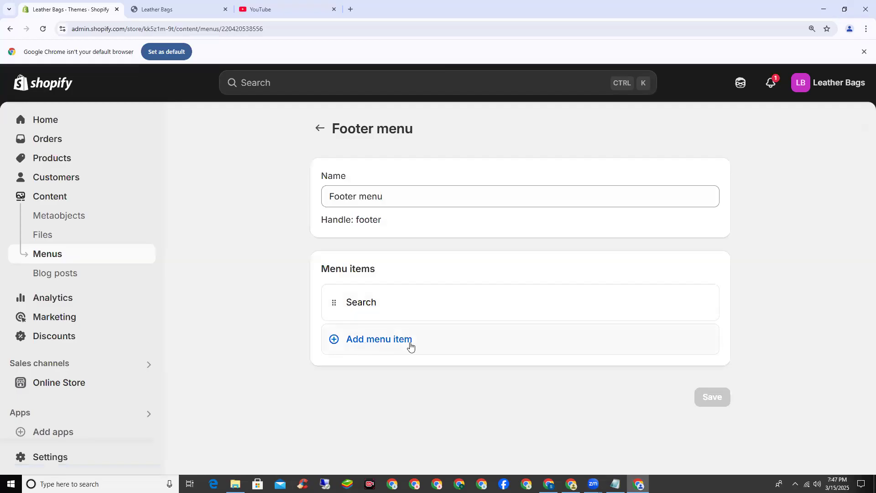
Add a footer menu item linked to the Terms of Service policy.
click(381, 344)
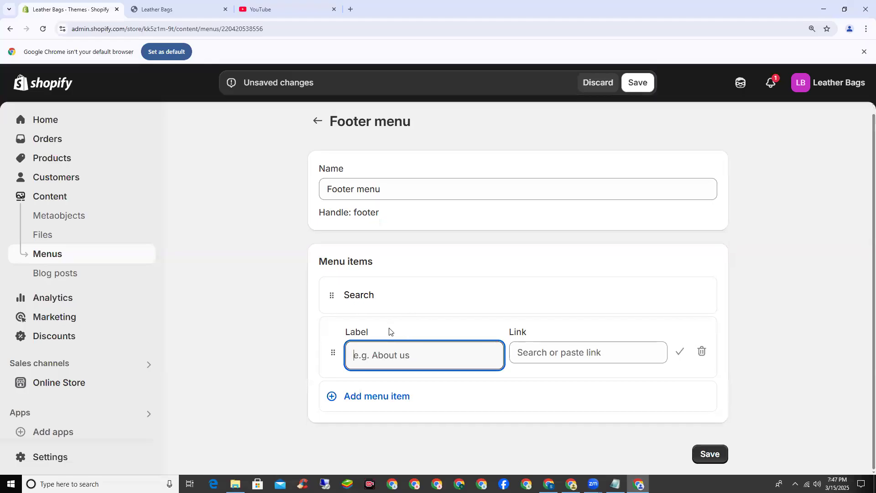
double_click(388, 332)
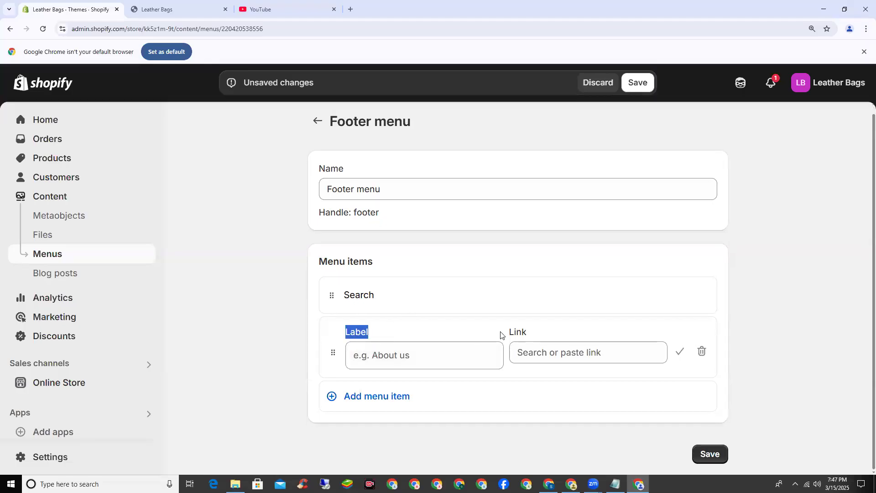
click(523, 333)
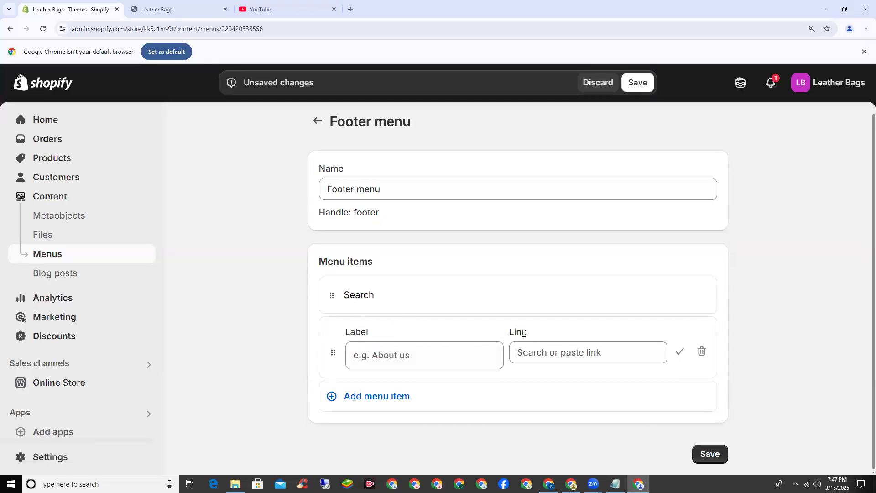
click(542, 354)
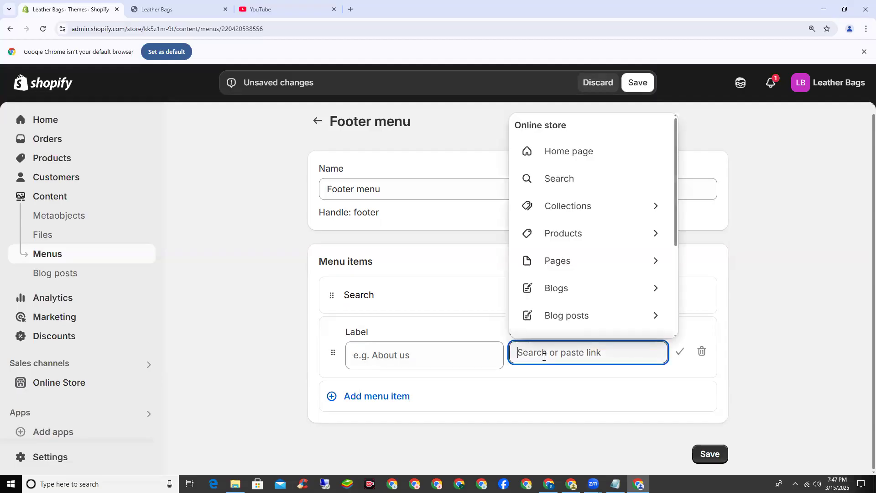
scroll(594, 199, down, 2)
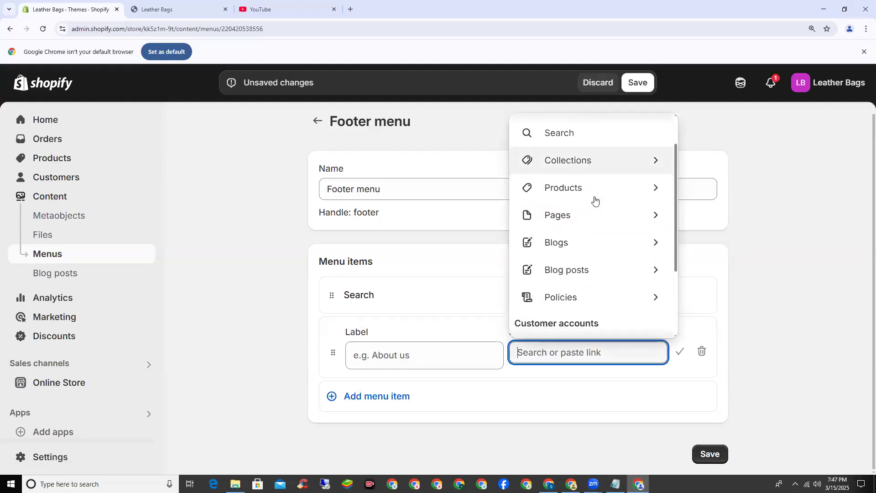
scroll(588, 214, down, 1)
click(573, 256)
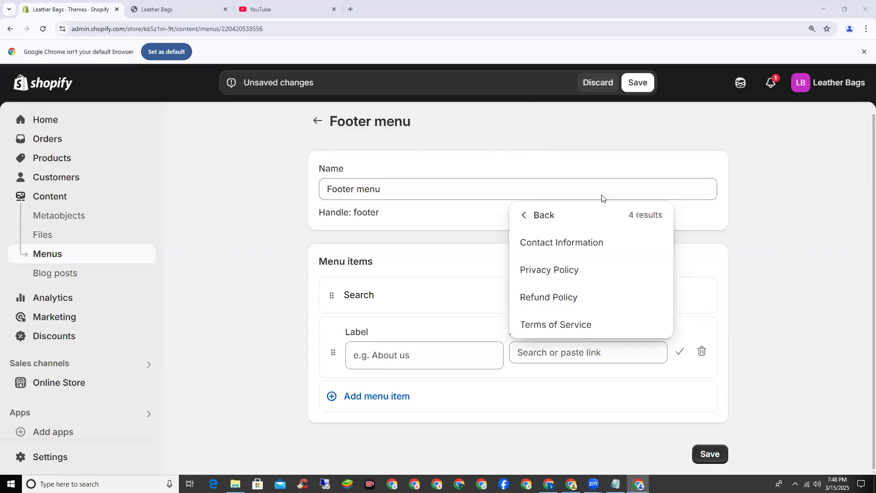
click(549, 330)
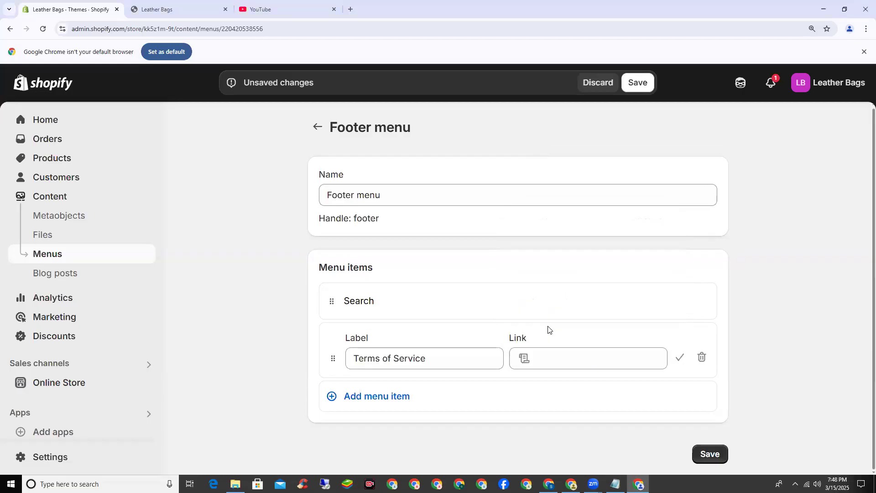
Add another footer menu item linked to the Refund Policy.
click(378, 396)
scroll(566, 383, down, 2)
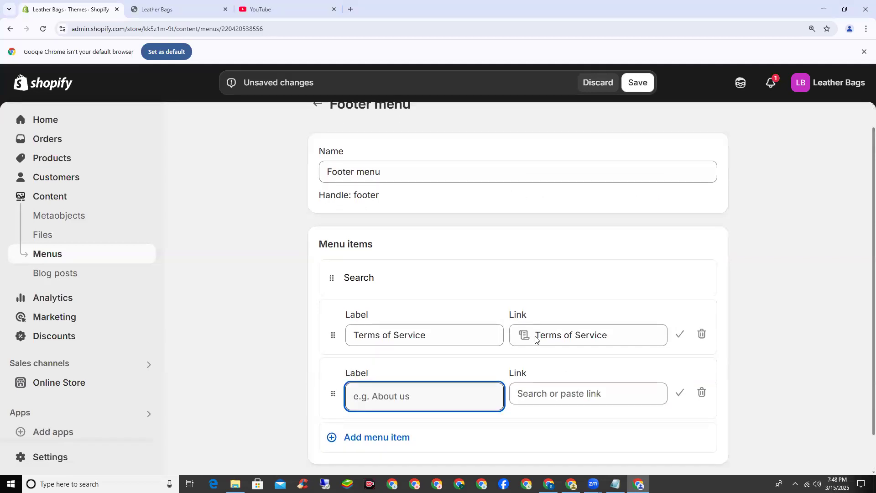
click(546, 346)
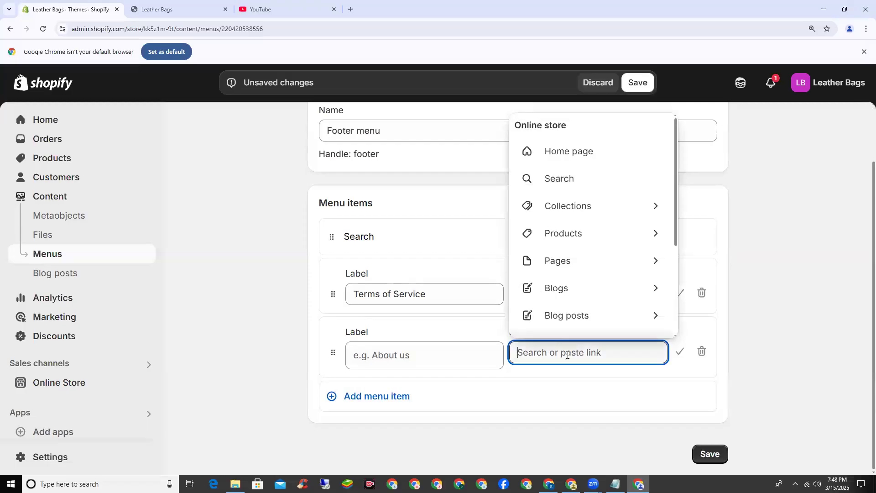
scroll(575, 278, down, 1)
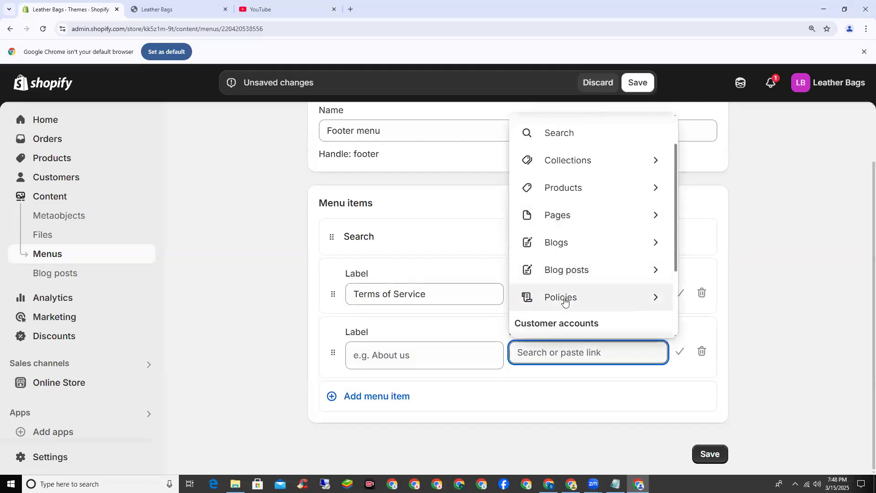
click(564, 298)
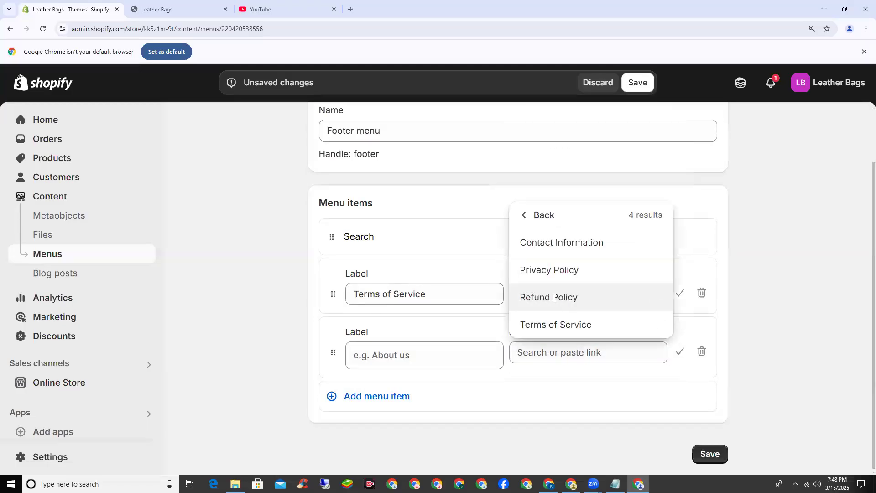
double_click(561, 297)
click(449, 341)
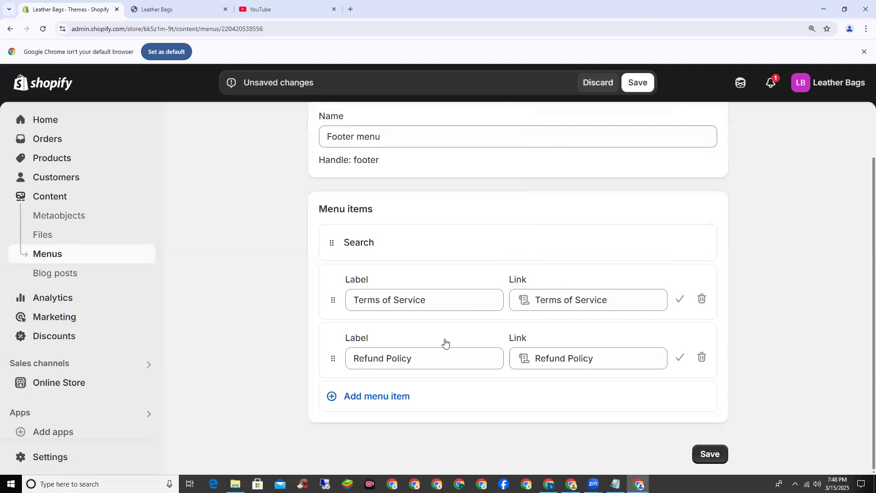
Add a footer menu item linked to the Privacy Policy below the Refund Policy item.
click(373, 396)
scroll(456, 374, down, 1)
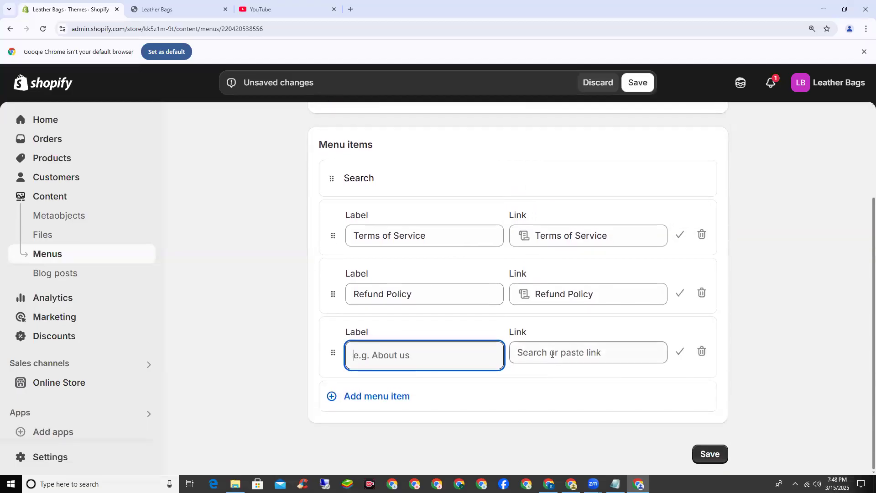
click(552, 354)
scroll(574, 283, down, 2)
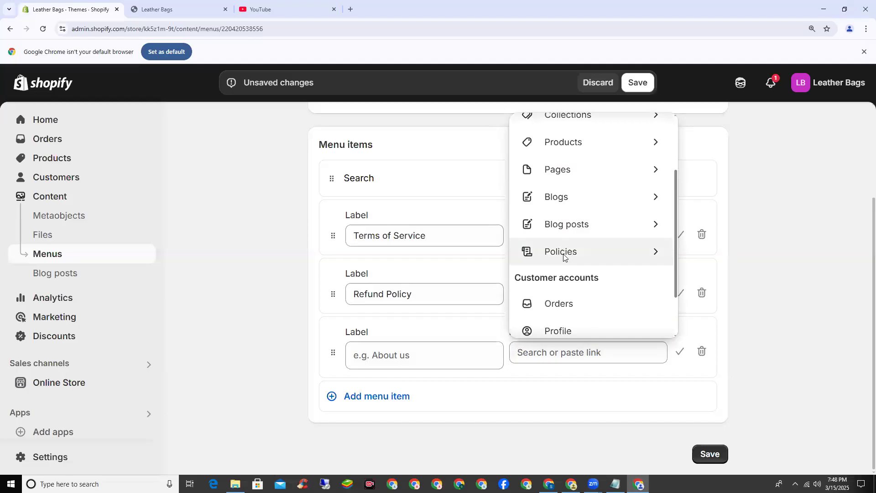
click(564, 256)
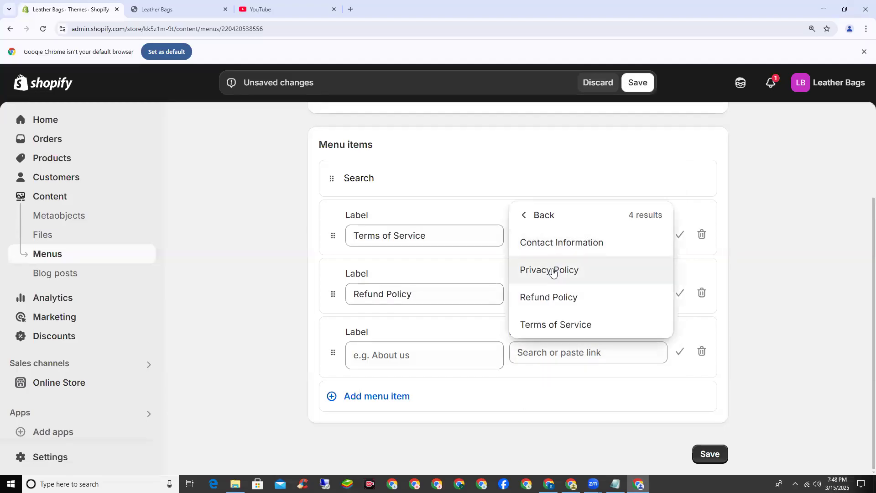
click(553, 271)
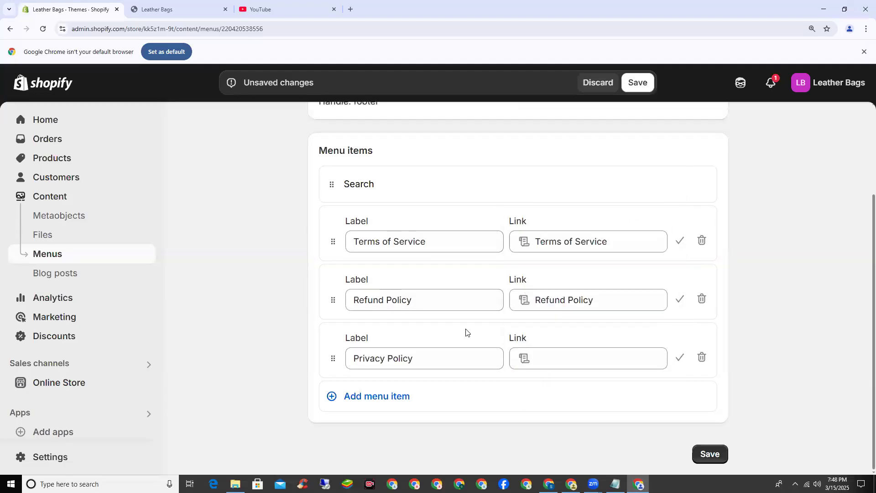
Add a footer menu item linked to the Contact Information policy and save the Footer menu.
click(360, 395)
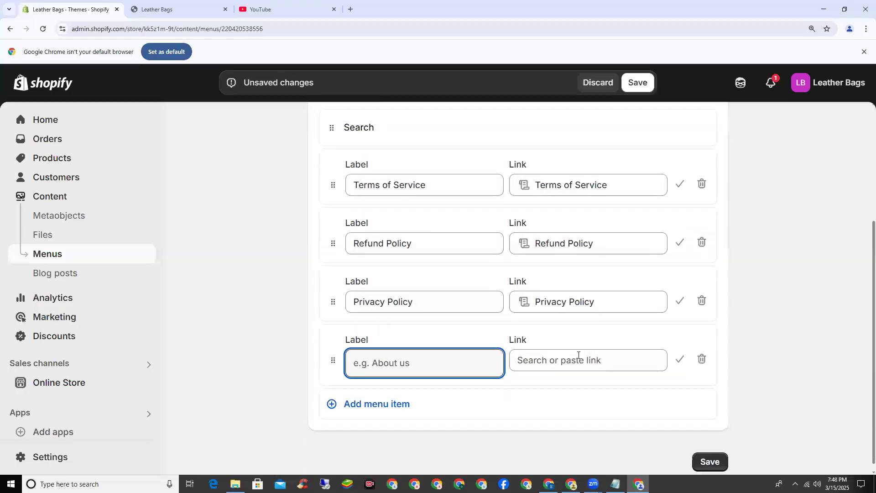
click(578, 355)
scroll(573, 255, down, 2)
click(566, 246)
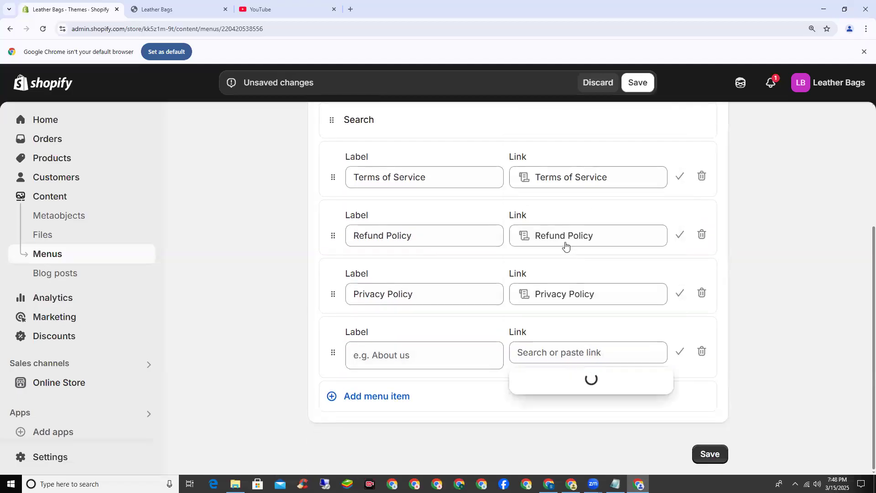
click(564, 243)
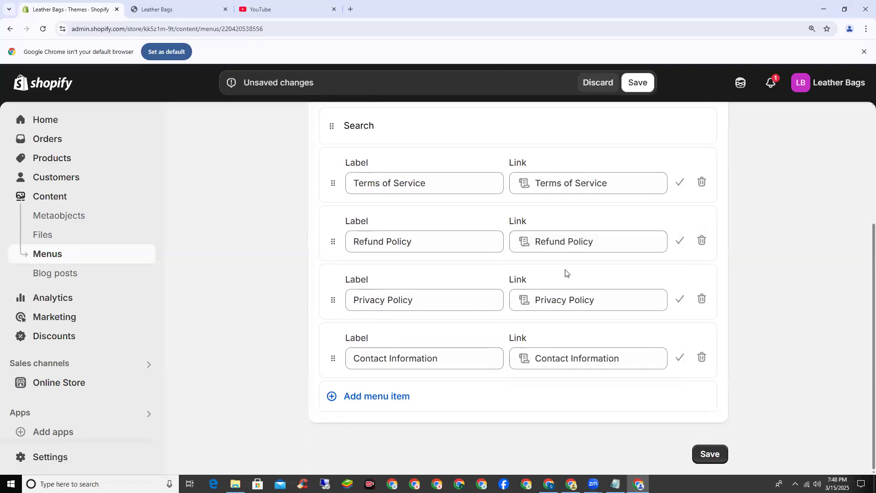
click(708, 454)
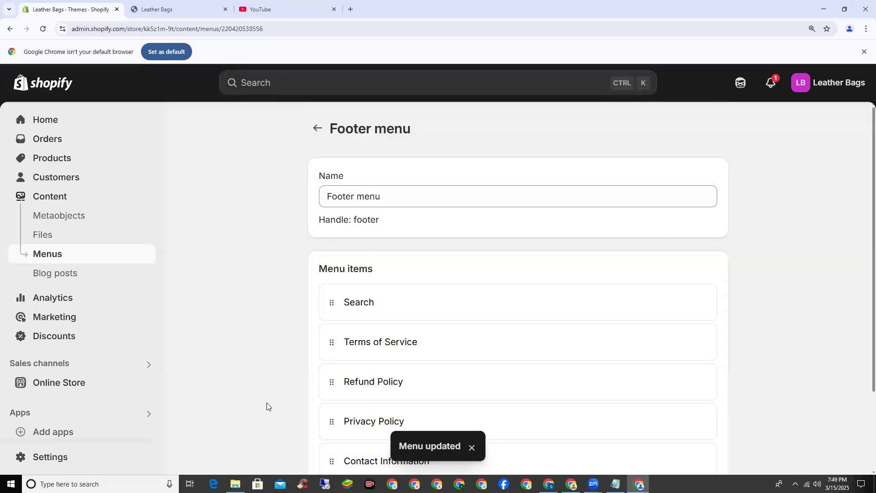
Switch to the Leather Bags storefront and reload it to check the footer's Categories links.
click(181, 9)
click(43, 30)
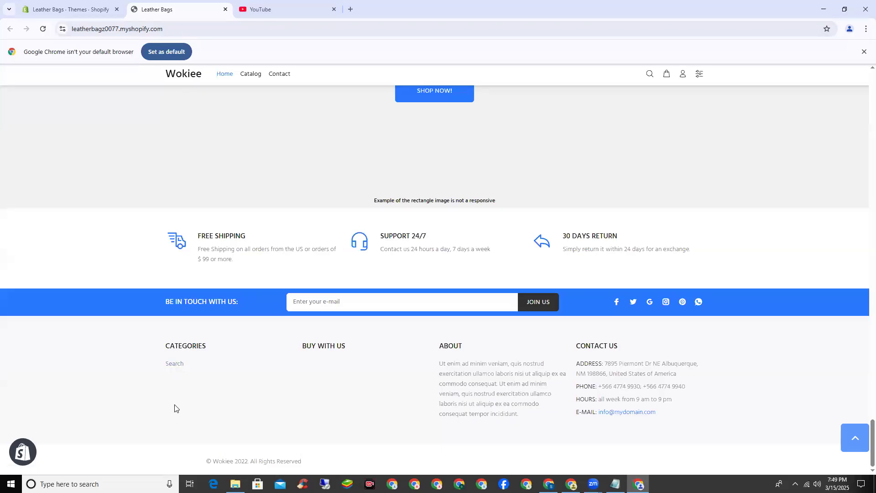
click(44, 29)
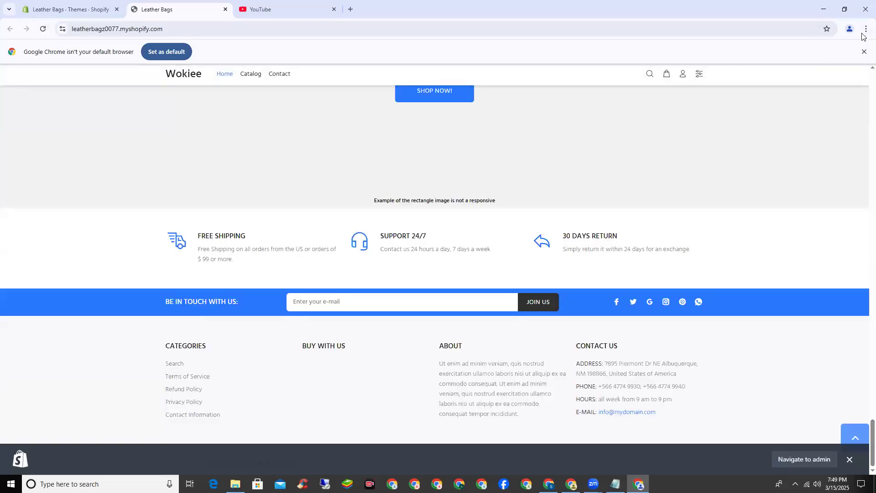
Increase the browser zoom of the storefront page by three levels to enlarge the footer area.
click(865, 29)
click(841, 236)
click(841, 236)
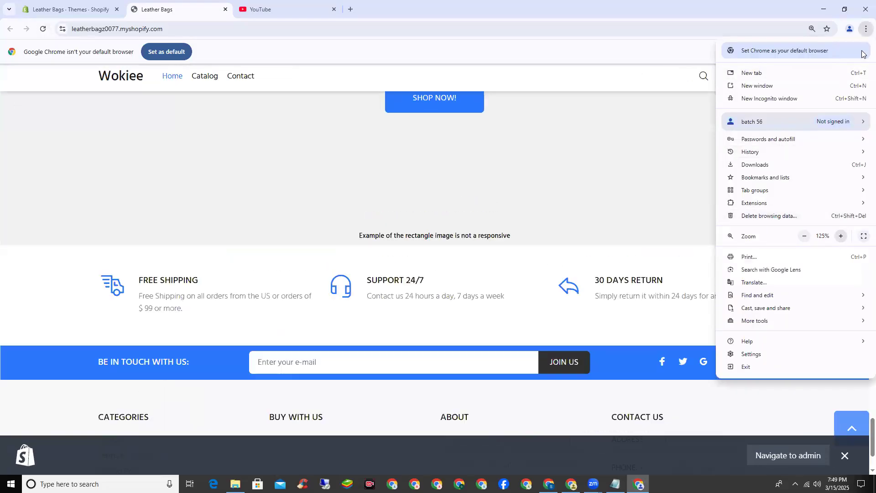
click(841, 236)
click(157, 341)
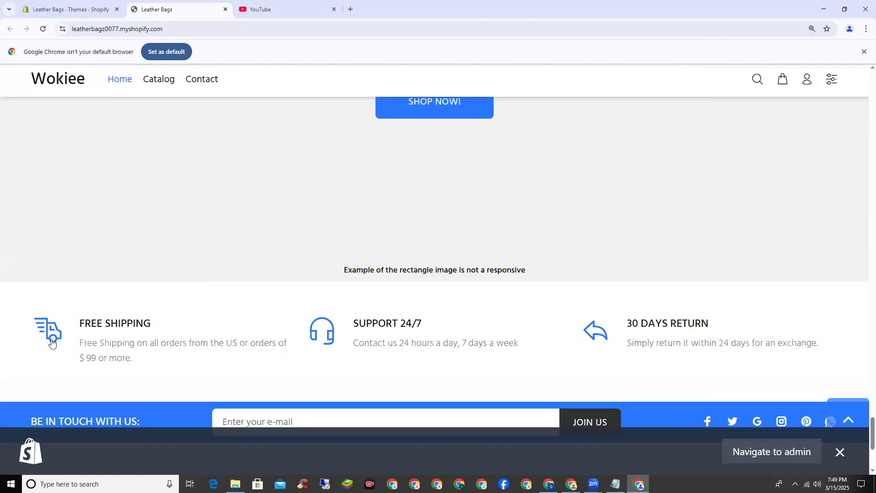
Review the policy links under the storefront footer's Categories, then return to the header navigation.
scroll(98, 324, down, 3)
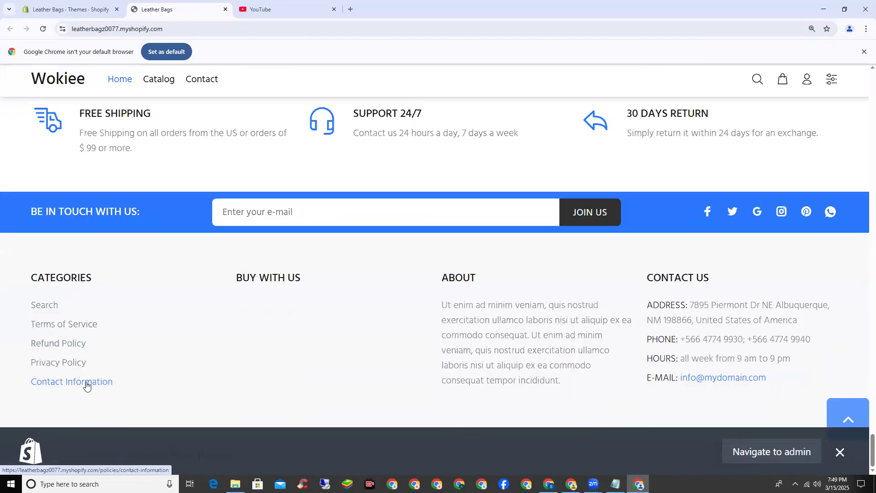
scroll(475, 336, up, 6)
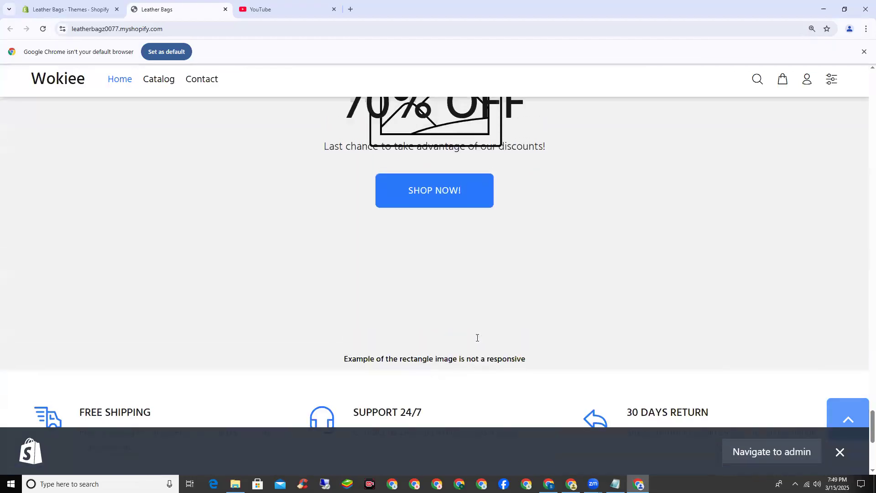
scroll(476, 337, up, 10)
scroll(294, 286, up, 15)
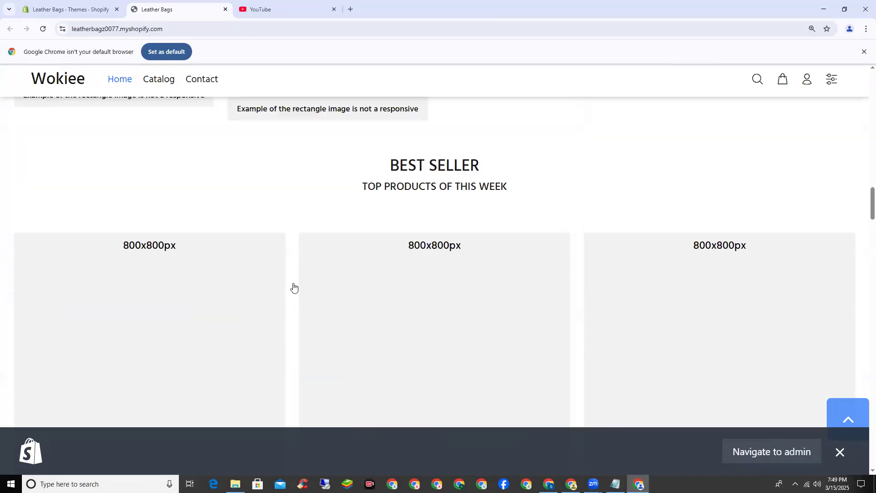
scroll(293, 286, up, 15)
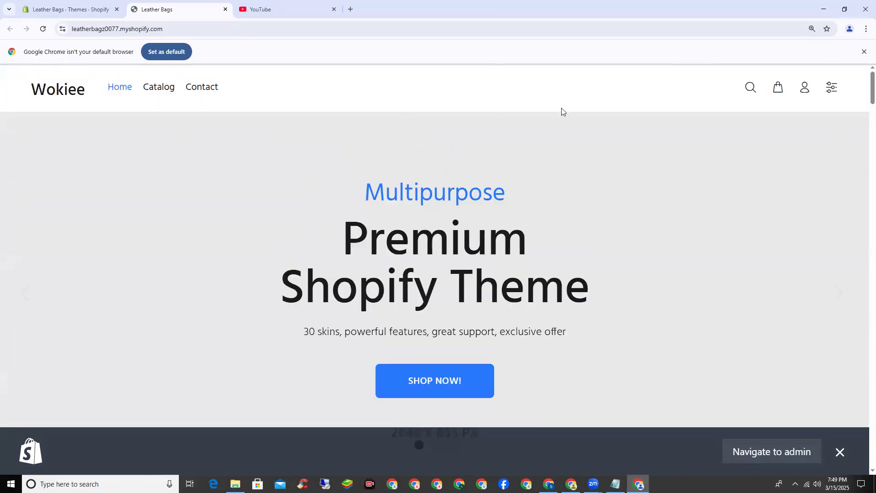
Switch back to the Shopify admin, leave the Footer menu and open the Main menu for editing.
click(70, 13)
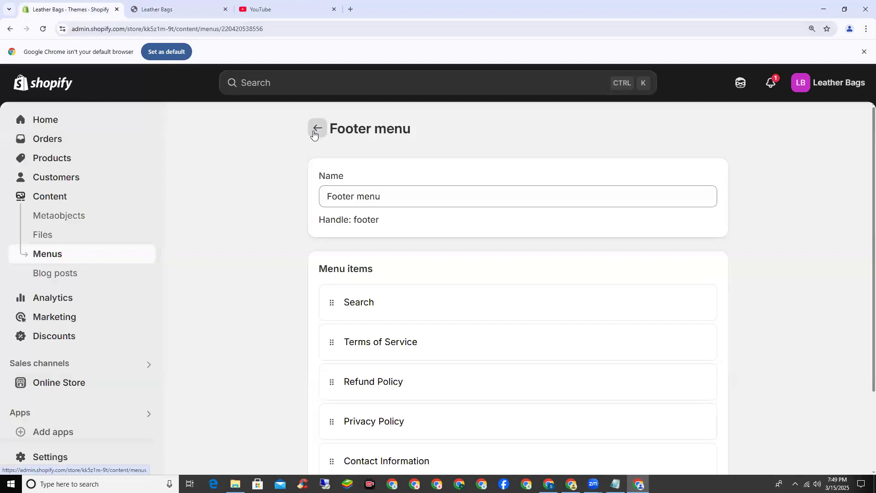
click(314, 131)
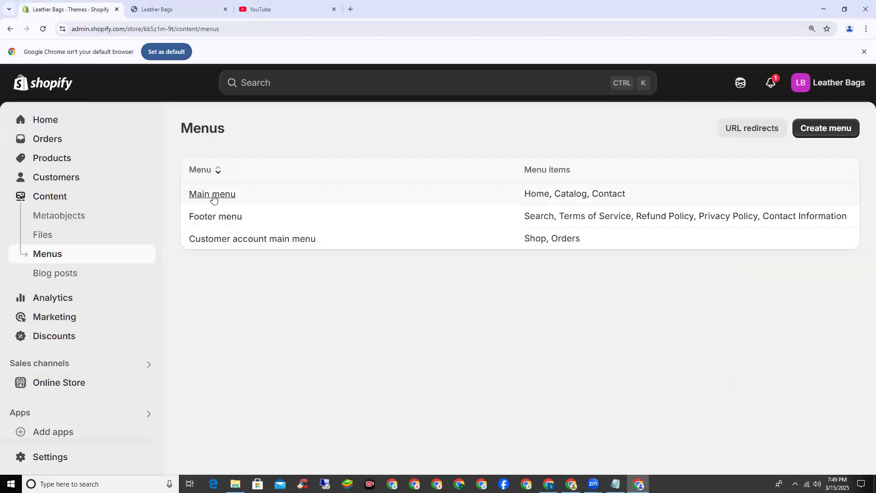
click(214, 196)
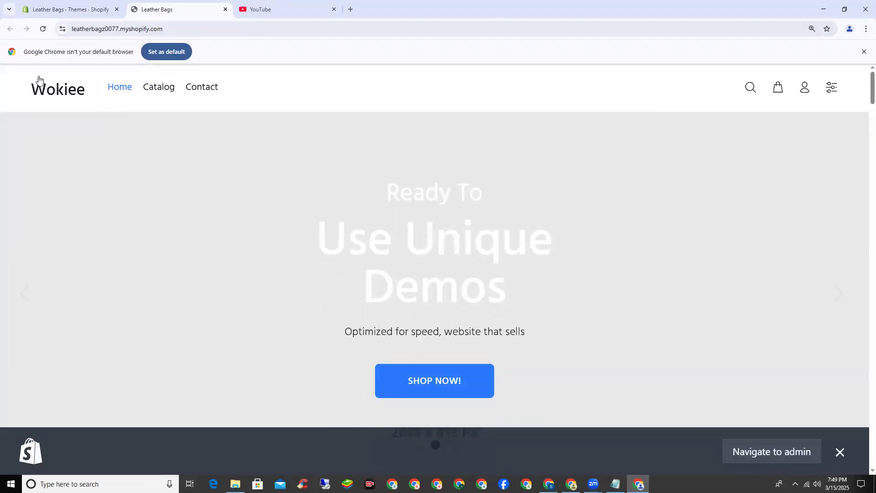
click(50, 13)
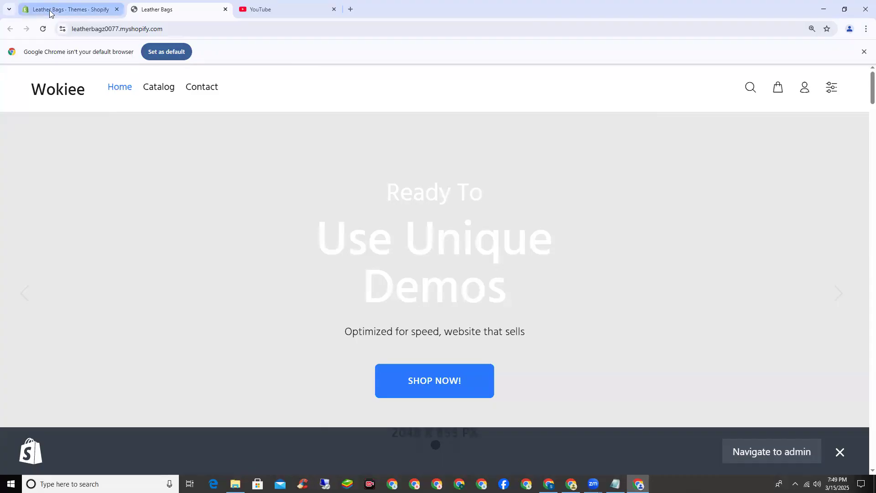
Add a Main menu item labelled "Leather Bags" below Contact with the placeholder link #.
scroll(328, 399, down, 1)
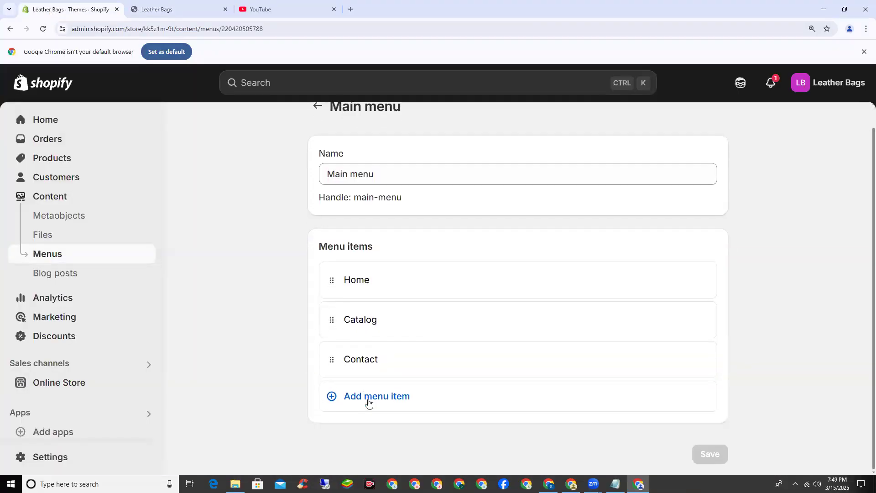
click(374, 403)
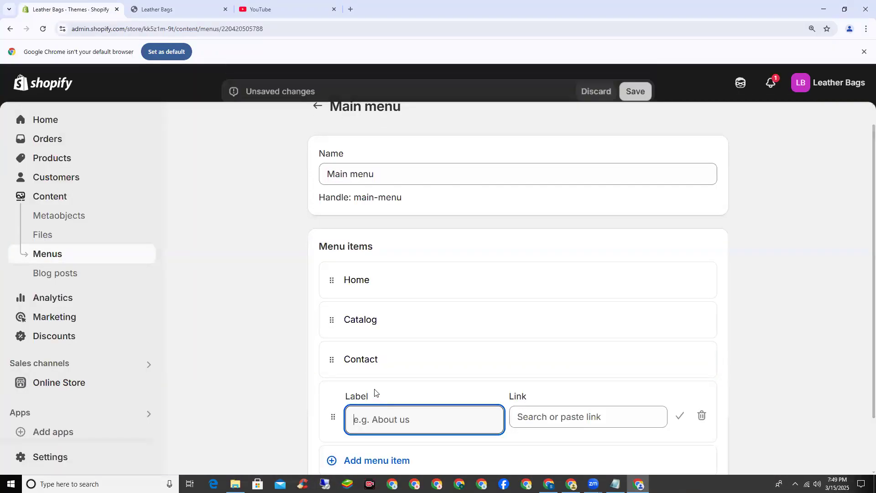
scroll(548, 411, down, 3)
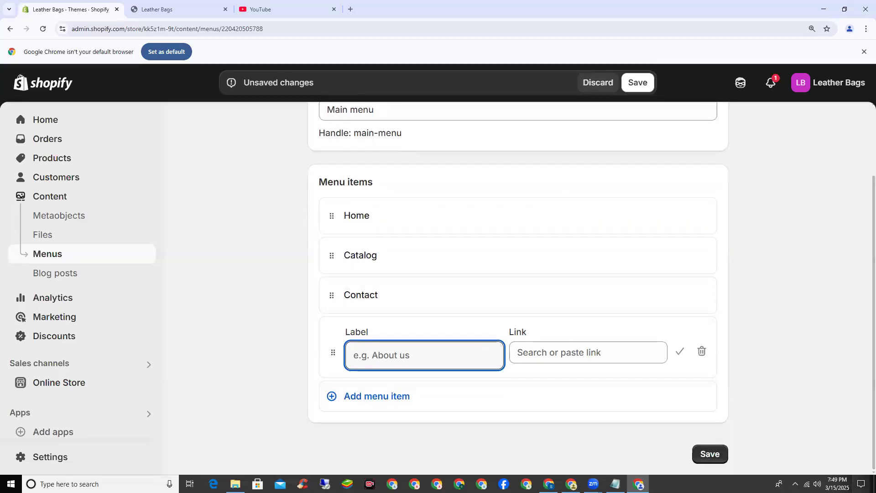
text(leathe)
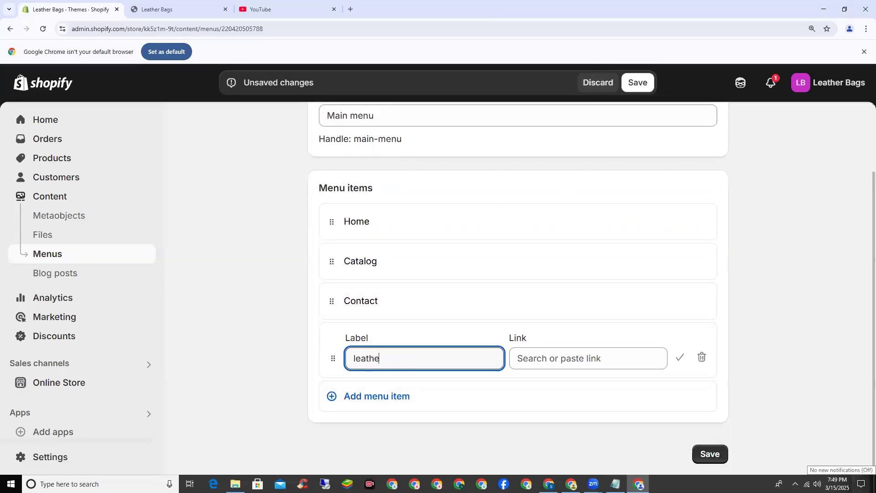
key(BackSpace)
key(BackSpace)
key(BackSpace)
key(BackSpace)
key(BackSpace)
key(BackSpace)
text(Leather)
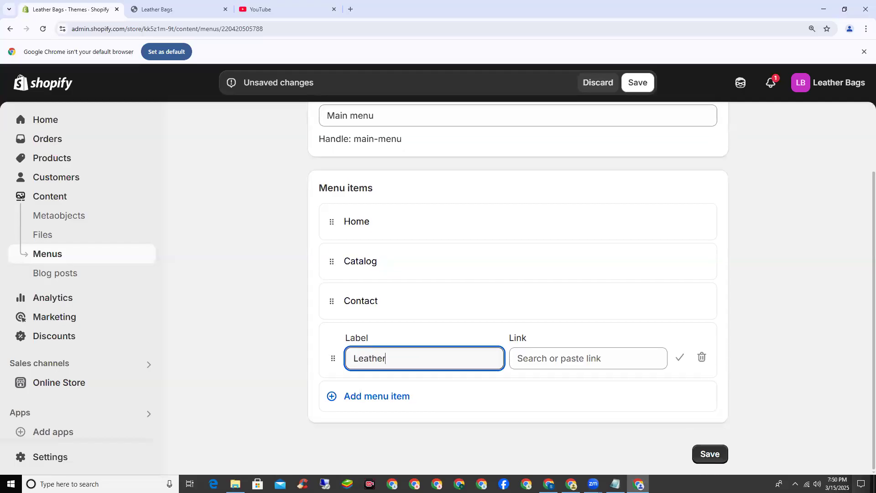
text( Bags)
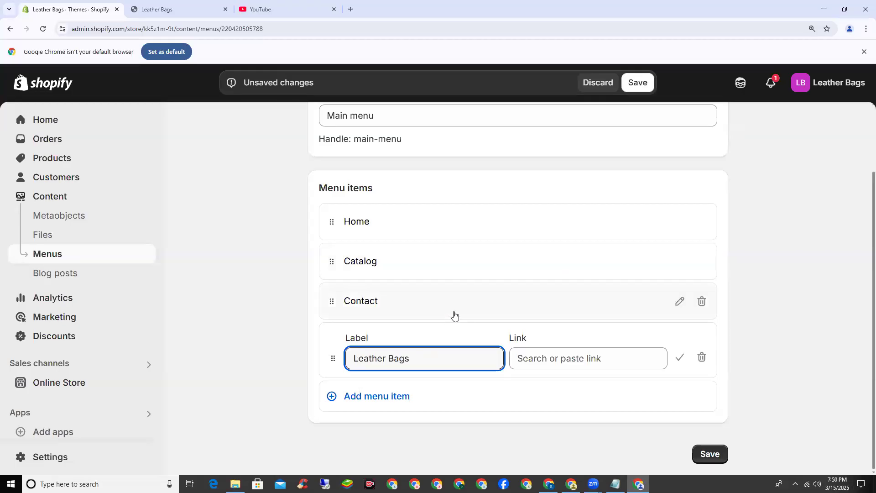
click(569, 357)
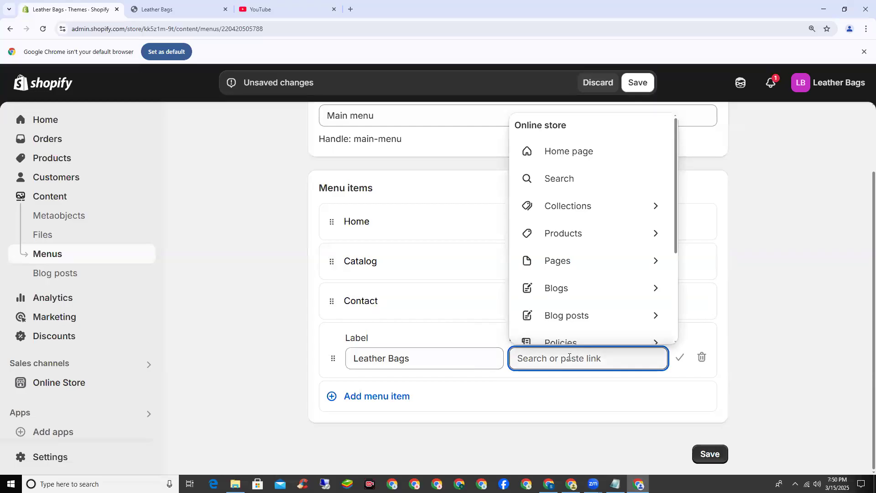
text(#)
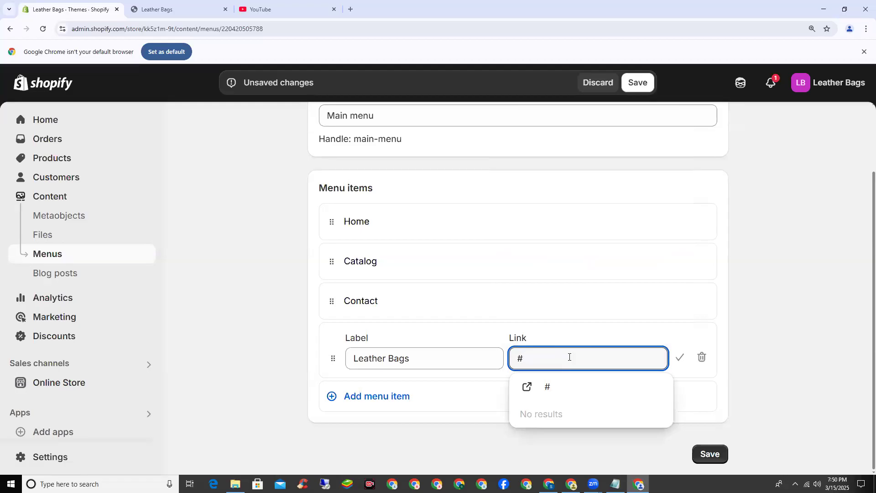
click(559, 387)
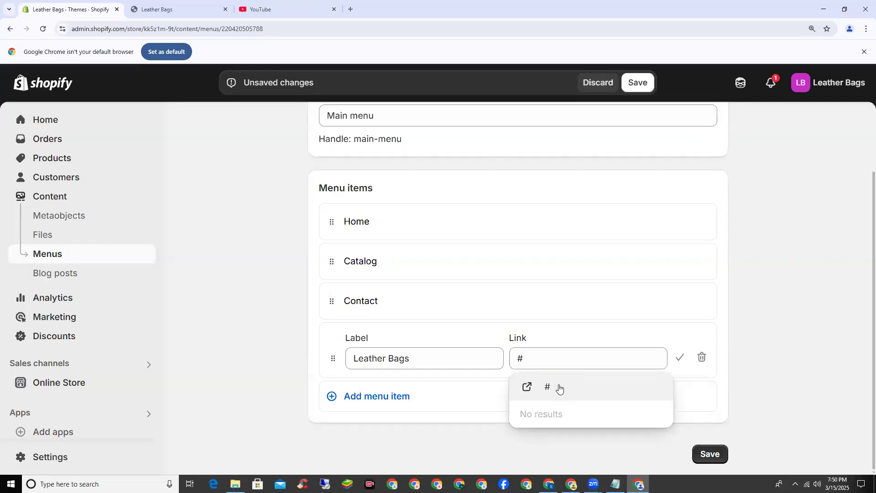
Add a Main menu item labelled "Men Bags" below Leather Bags with the placeholder link #.
click(384, 396)
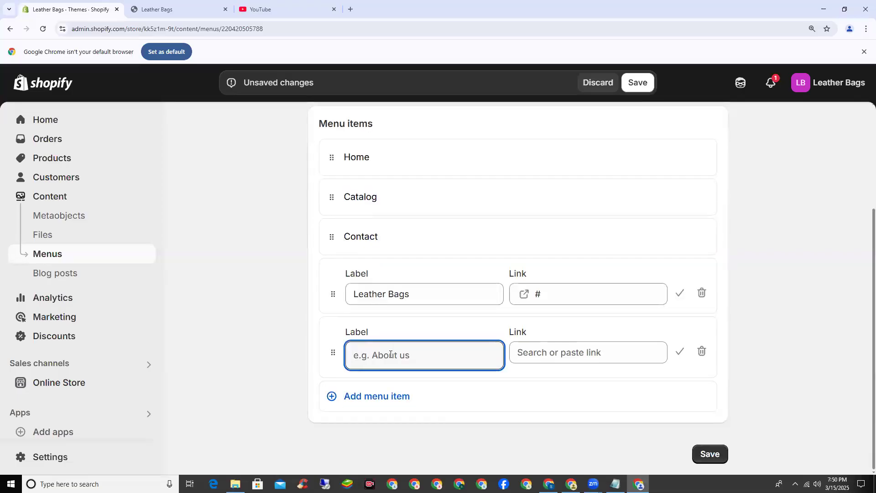
text(Men Bags)
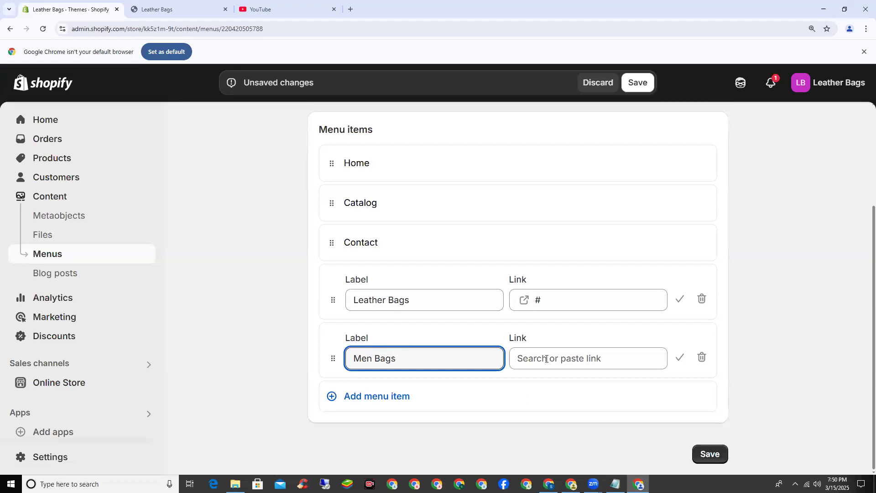
click(547, 359)
text(#)
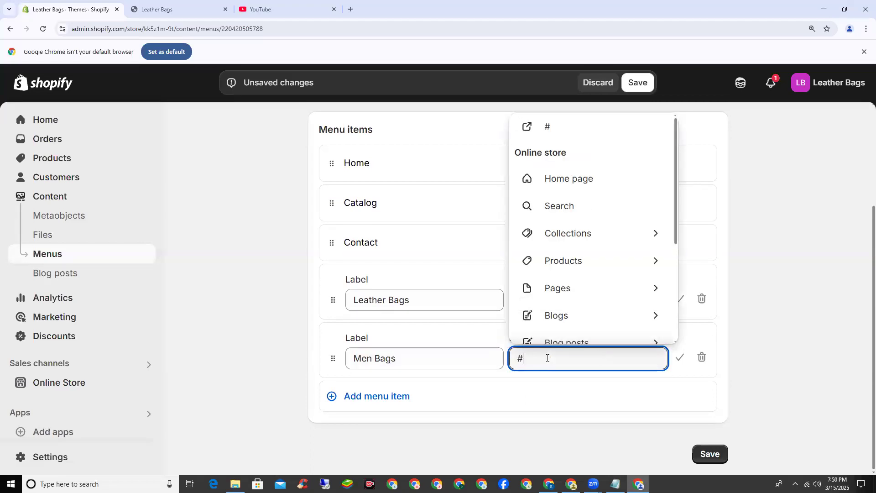
click(553, 386)
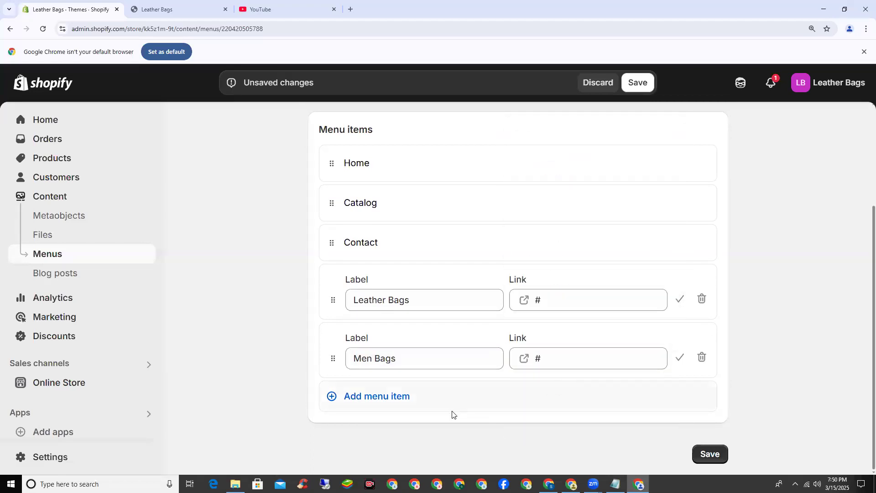
Add a Main menu item labelled "Women Bags" below Men Bags with the placeholder link #.
click(391, 404)
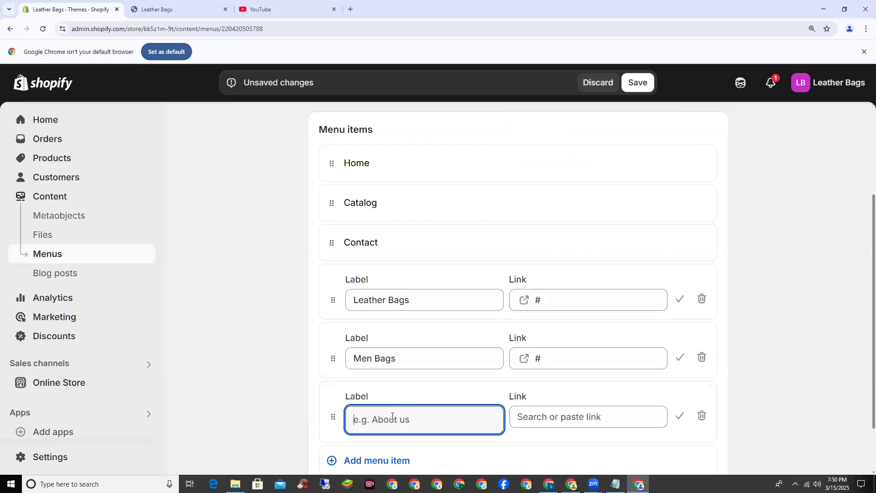
text(W)
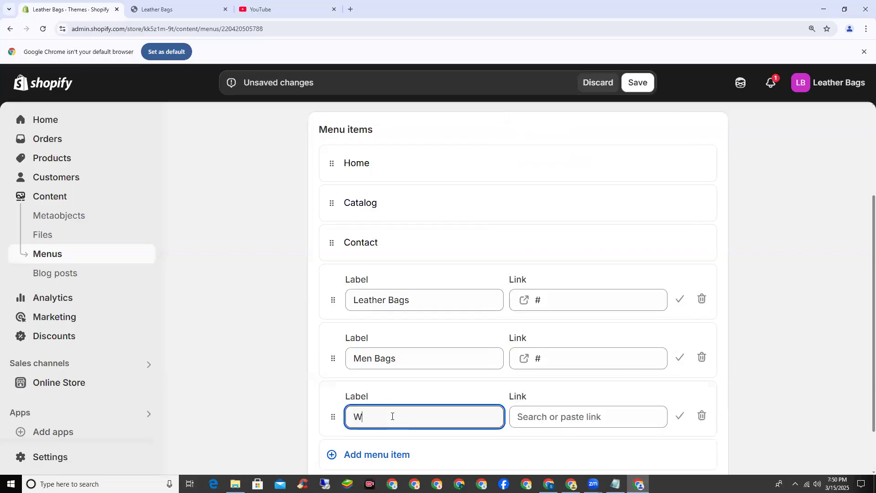
text(omen Bags)
click(551, 416)
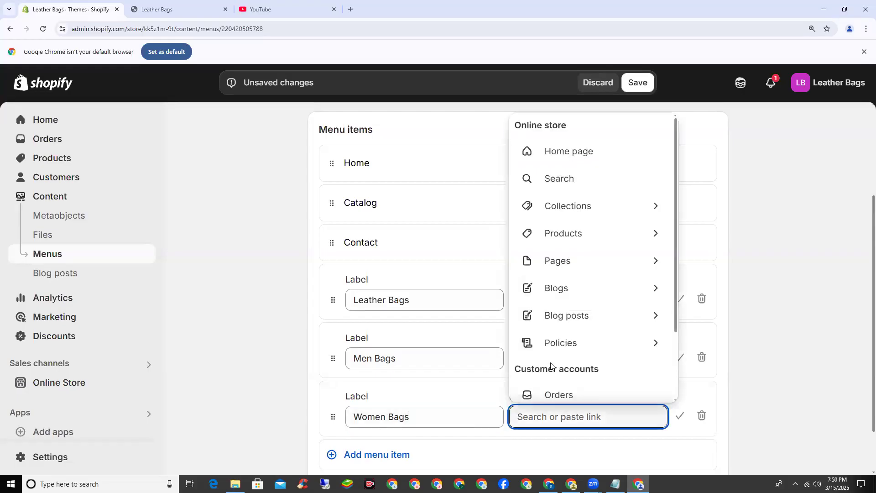
text(#)
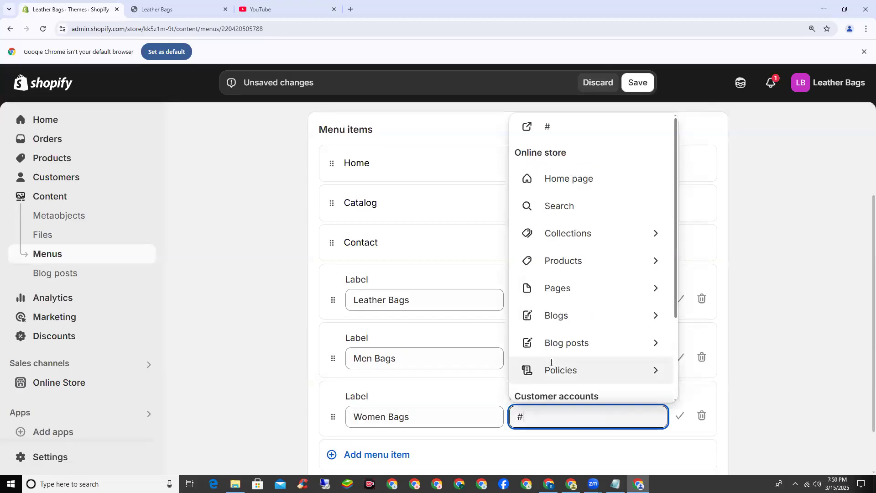
click(566, 367)
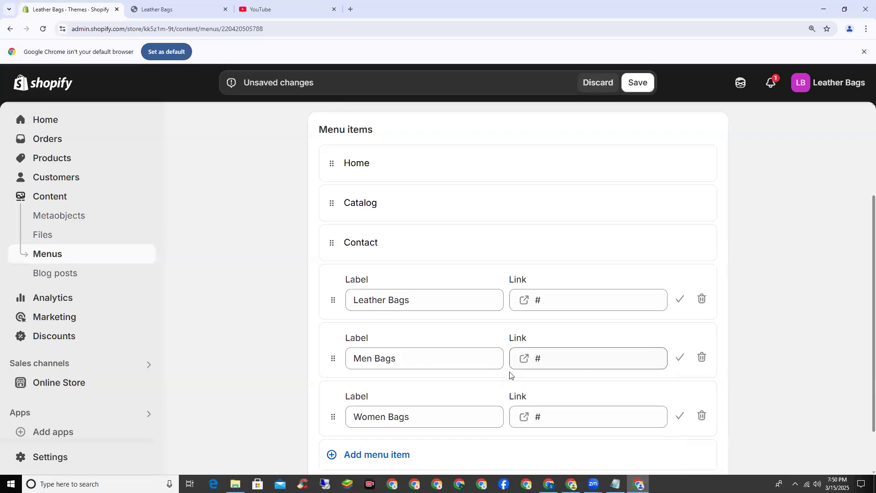
Add a Main menu item labelled "Kids Bags" below Women Bags with the placeholder link #.
scroll(499, 385, down, 2)
click(377, 397)
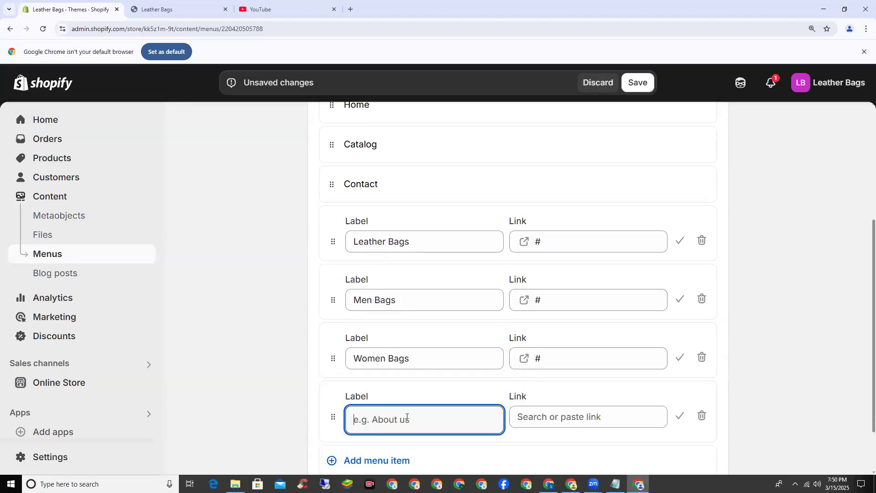
text(Kids)
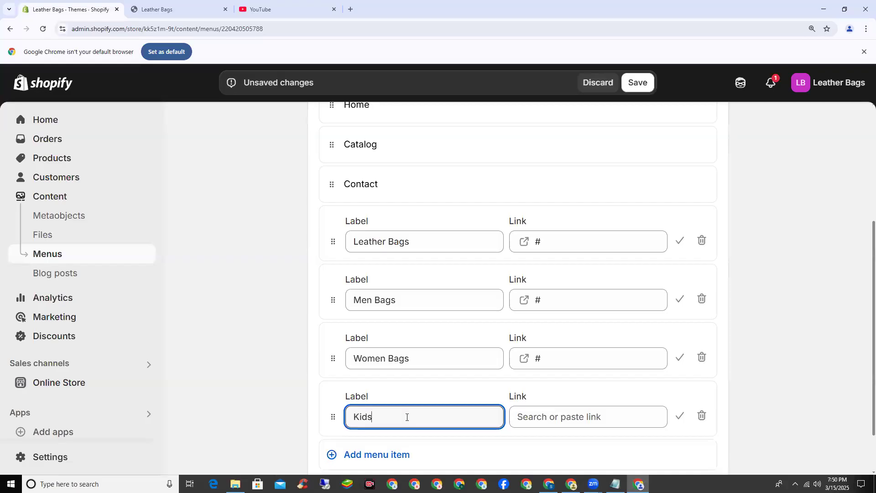
text( Bags)
click(563, 412)
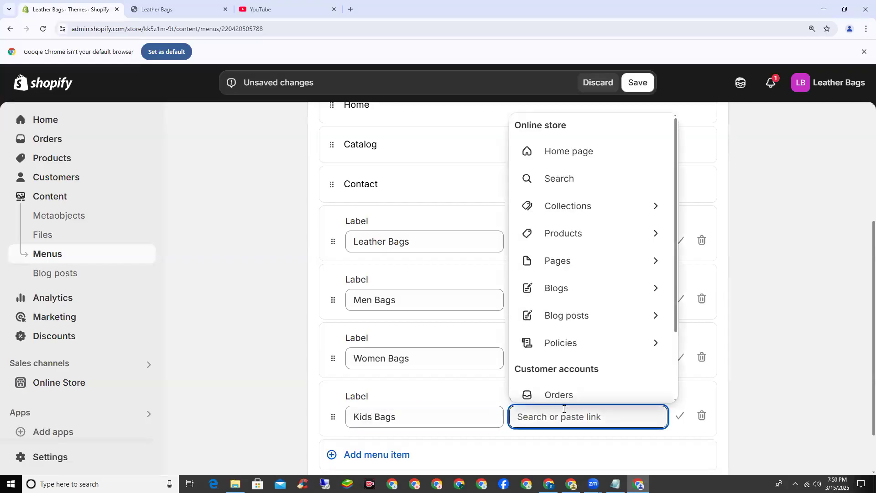
text(#)
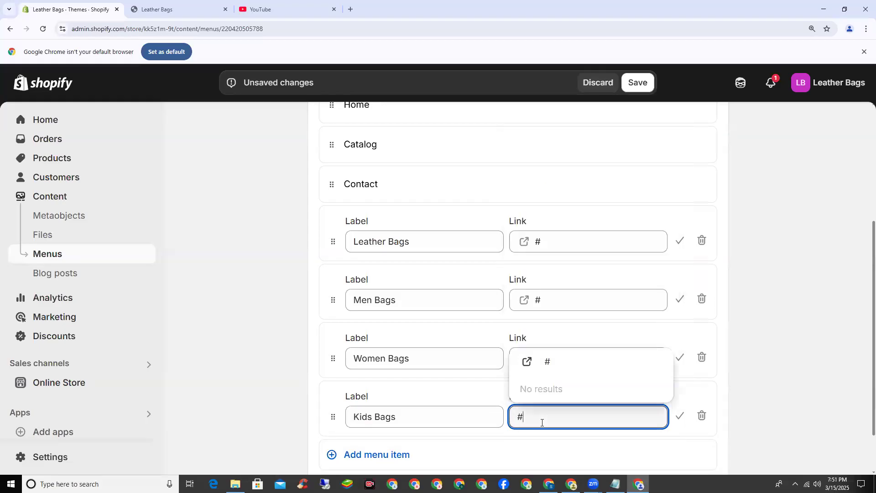
click(567, 360)
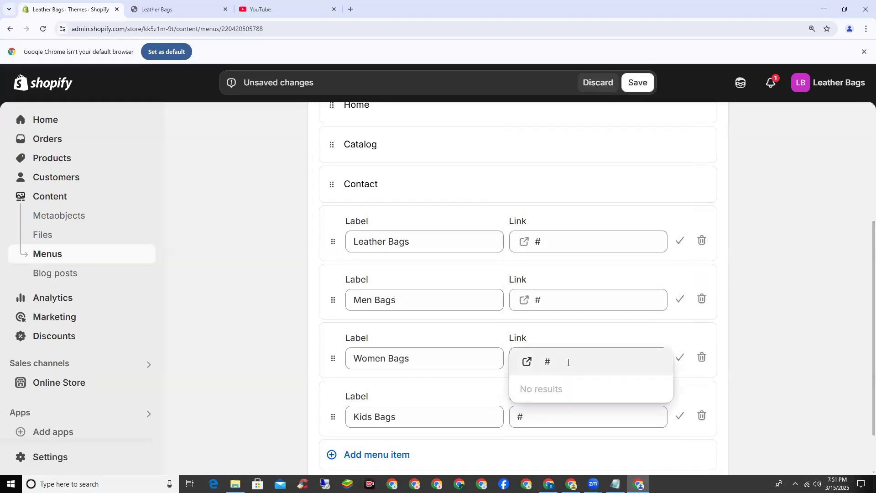
double_click(759, 397)
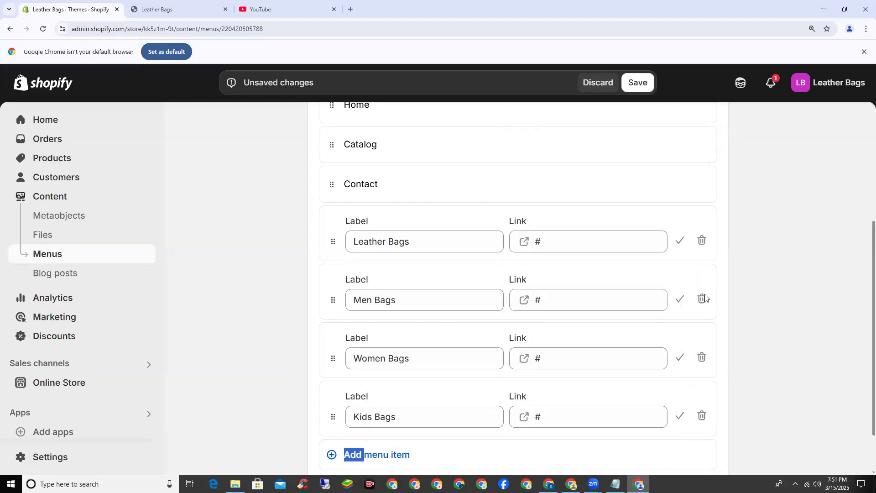
Save the Main menu and reload the Leather Bags storefront to check its header navigation.
click(637, 84)
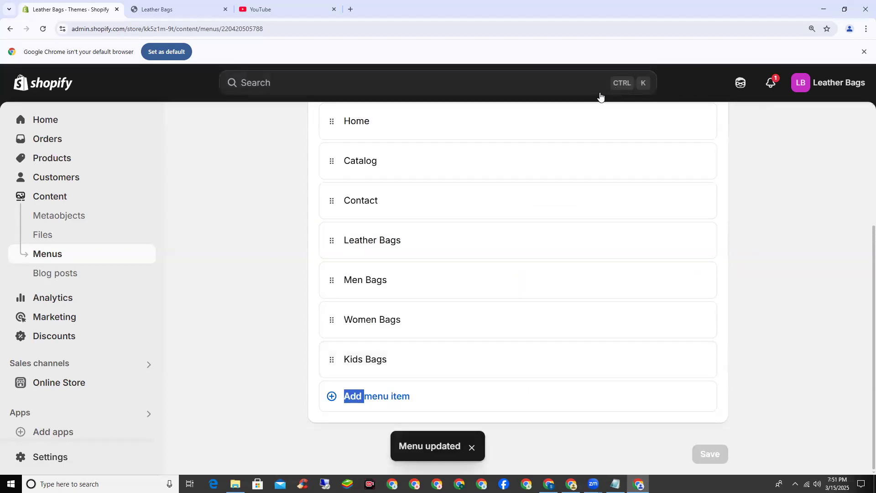
click(164, 16)
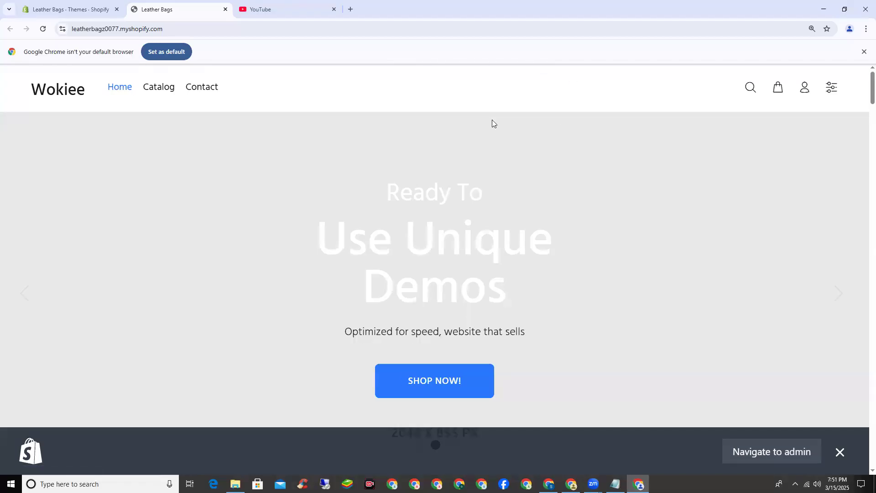
click(40, 32)
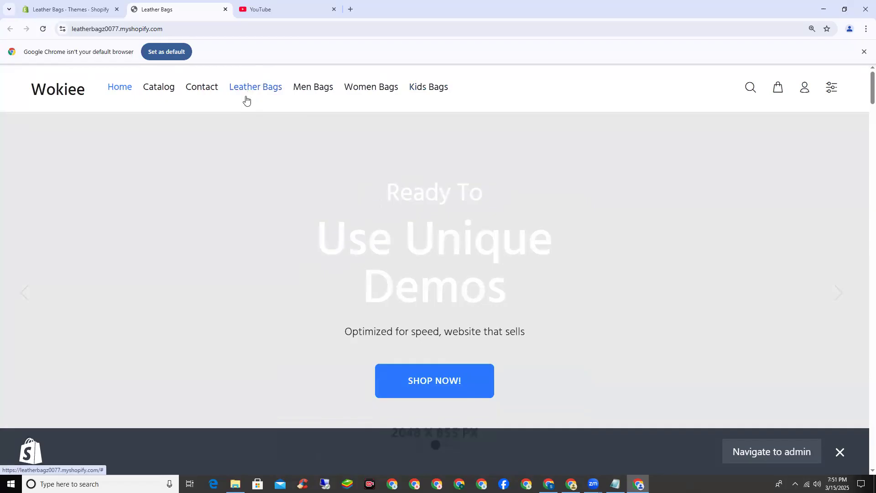
In the admin's Main menu, nest the Kids Bags item under Leather Bags and save the menu.
click(94, 14)
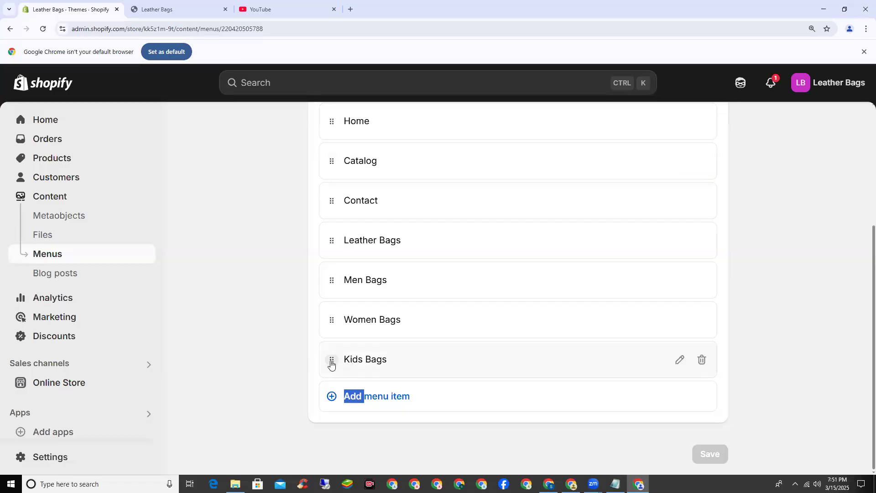
drag(332, 364, 397, 326)
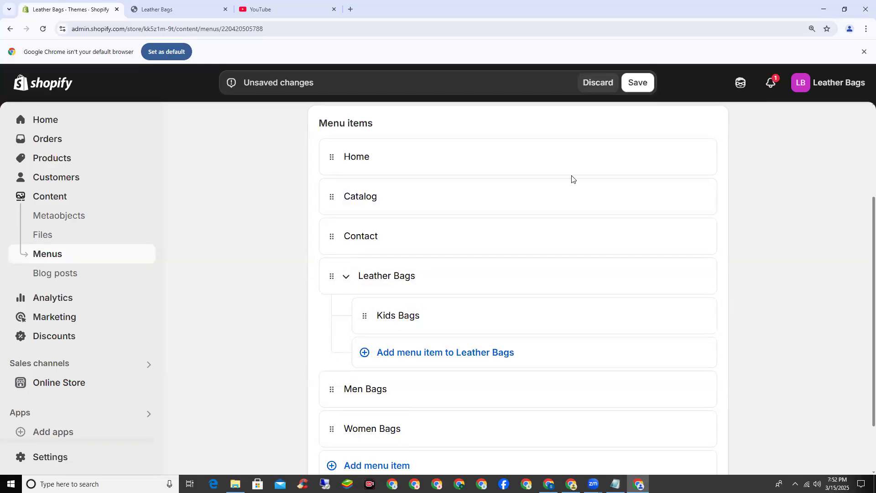
click(638, 83)
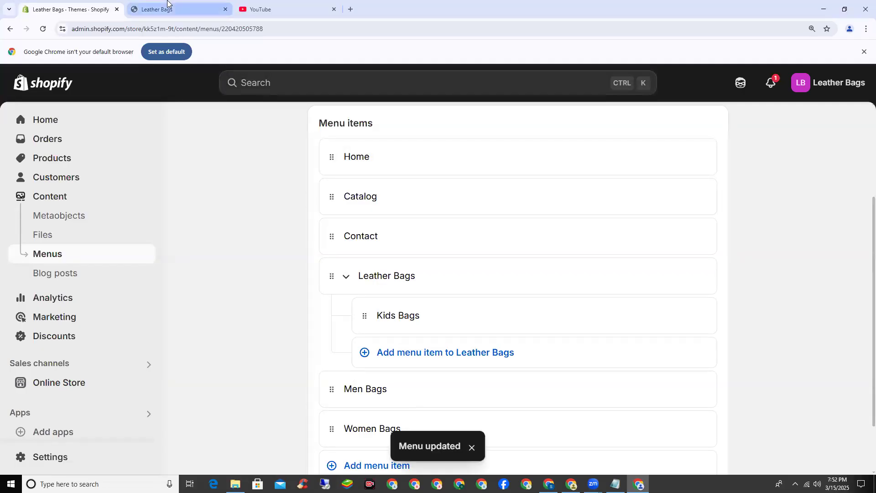
Reload the storefront and reveal the Leather Bags submenu in the header to check its nested item.
click(168, 9)
click(43, 30)
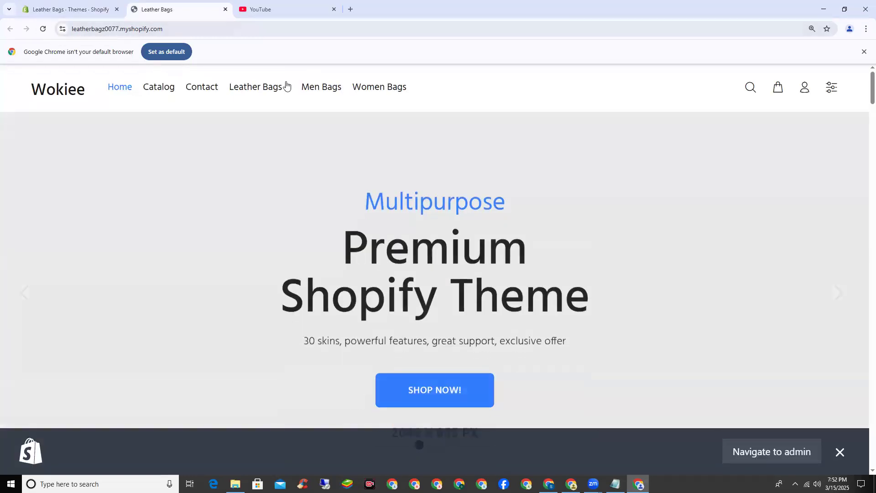
mouse_move(284, 89)
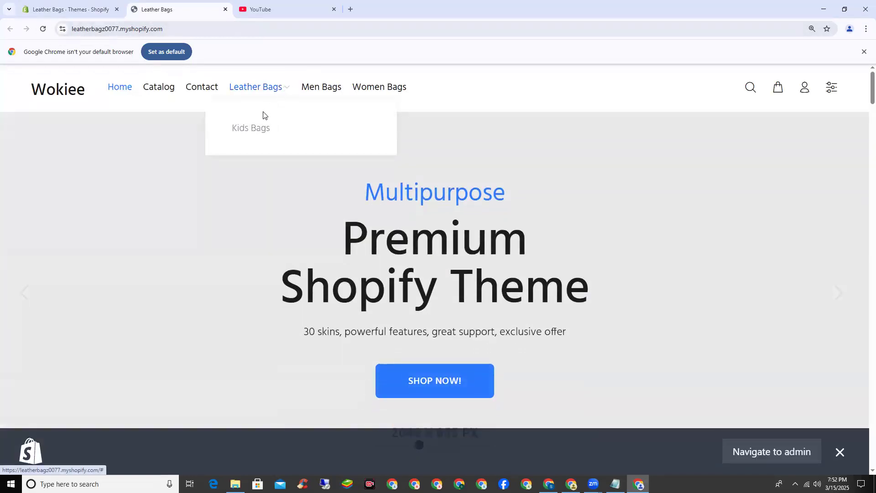